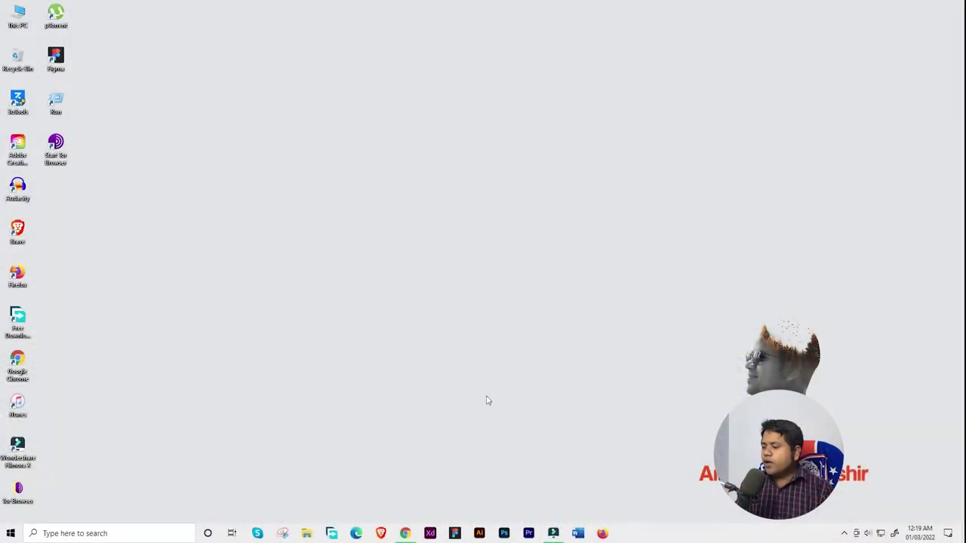
Launch Adobe XD from the Windows taskbar.
{"action": "left_click", "coordinate": [431, 534]}
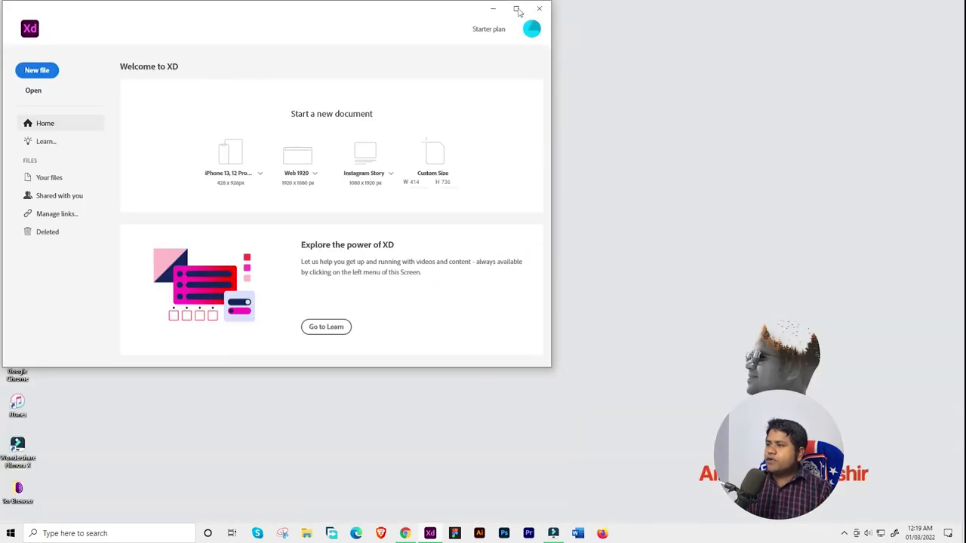
Maximize the XD home window and create a document with a 414 × 736 custom artboard.
{"action": "double_click", "coordinate": [519, 12]}
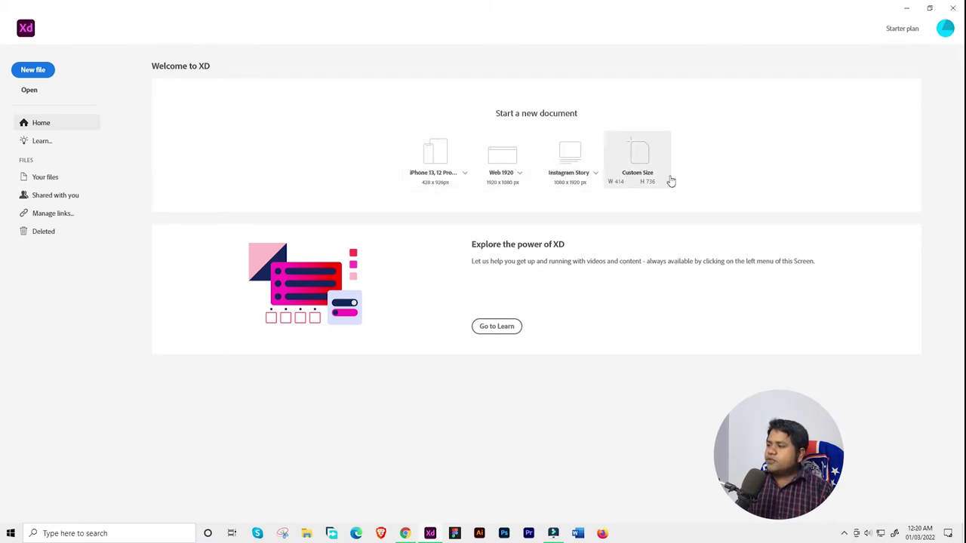
{"action": "left_click", "coordinate": [622, 182]}
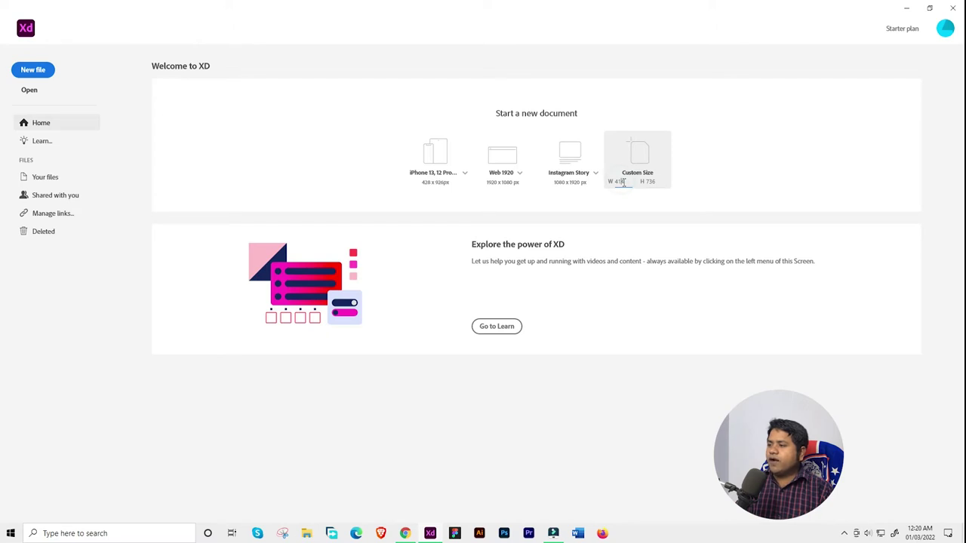
{"action": "left_click", "coordinate": [654, 181]}
{"action": "double_click", "coordinate": [656, 180]}
{"action": "left_click", "coordinate": [656, 181]}
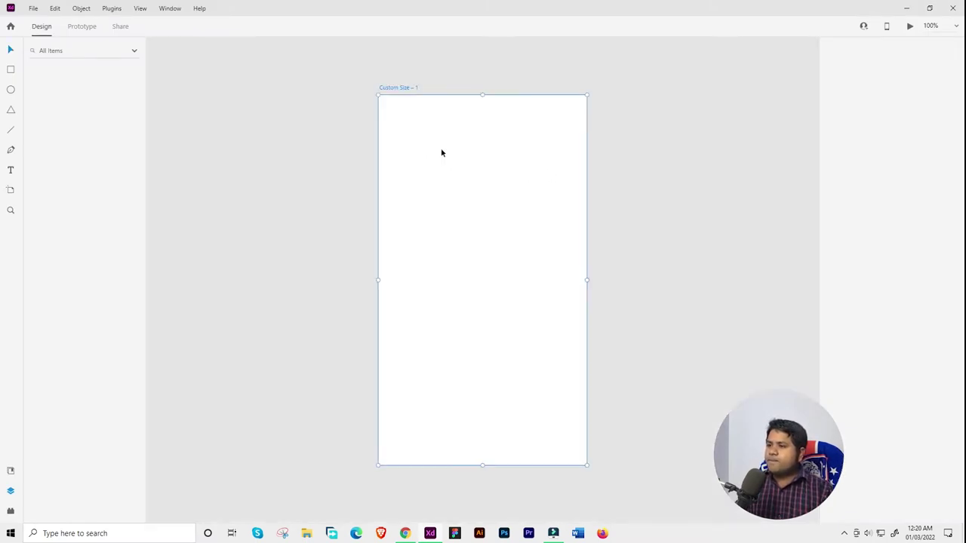
Select the first artboard and add another 414 × 736 artboard with the Artboard tool.
{"action": "left_click", "coordinate": [403, 89]}
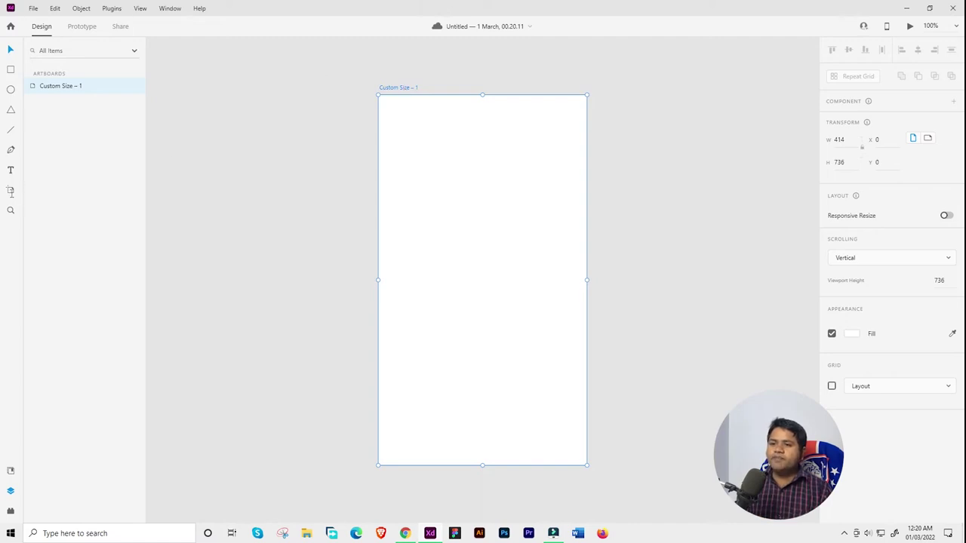
{"action": "left_click", "coordinate": [11, 189]}
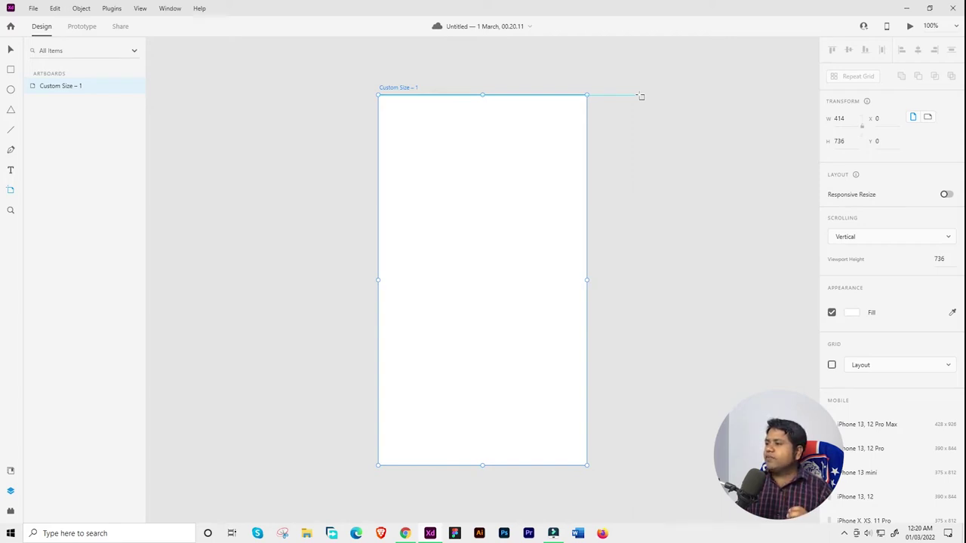
{"action": "left_click", "coordinate": [640, 97]}
Add more 414 × 736 artboards and draw a 301 × 736 artboard to their right.
{"action": "left_click", "coordinate": [642, 96]}
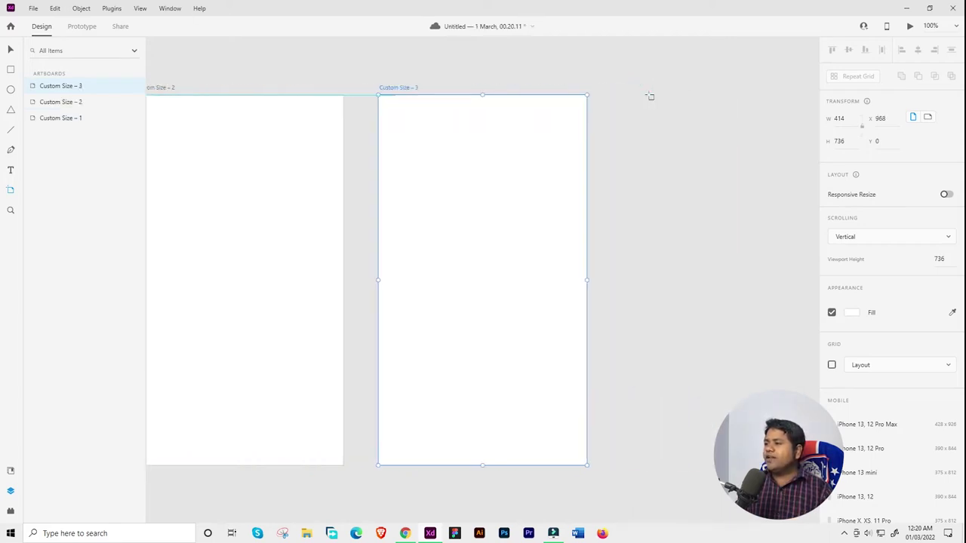
{"action": "left_click", "coordinate": [649, 96]}
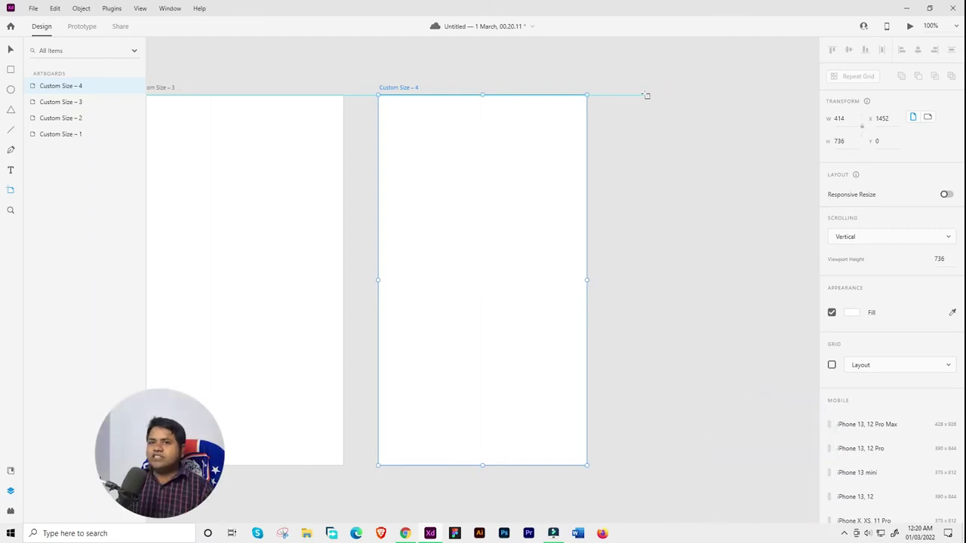
{"action": "left_click_drag", "start_coordinate": [645, 96], "coordinate": [789, 463]}
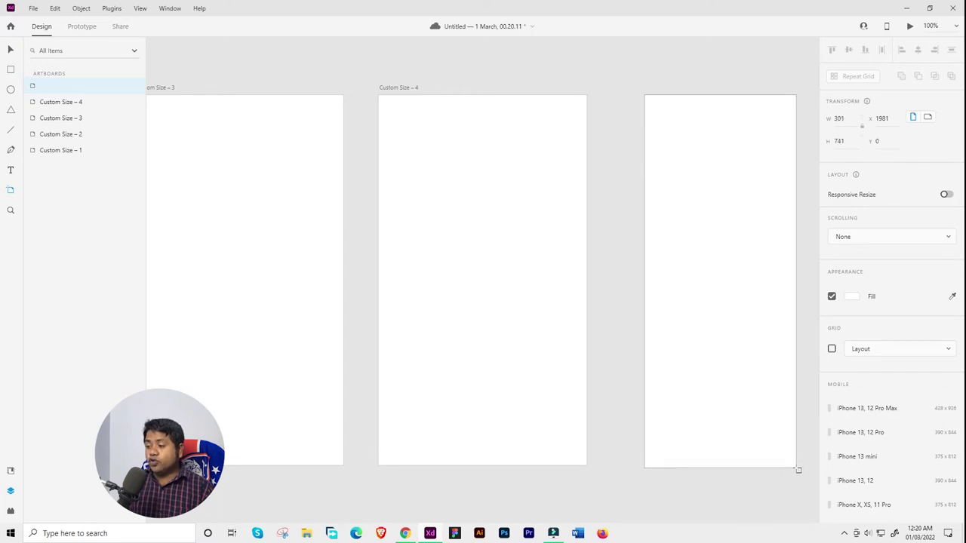
{"action": "left_click_drag", "start_coordinate": [789, 463], "coordinate": [795, 464]}
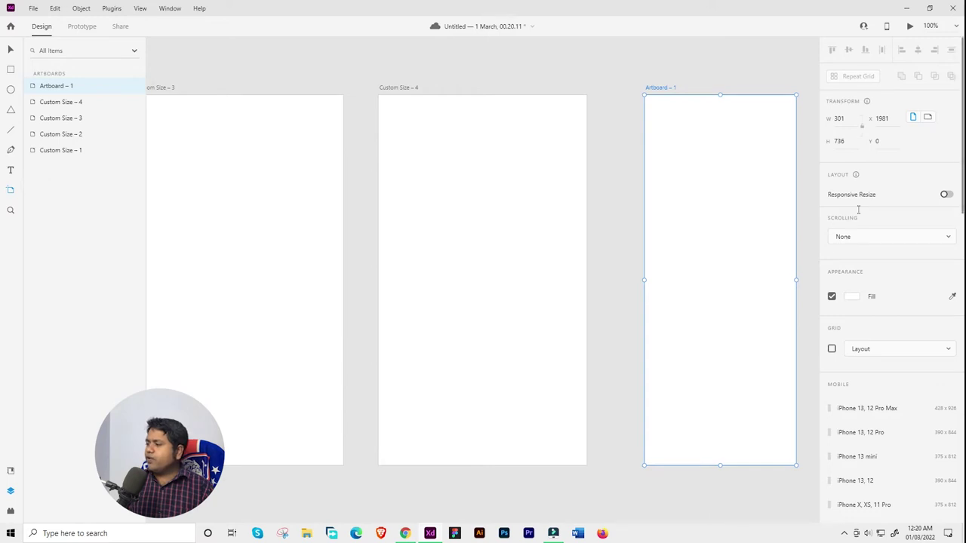
Find the Web 1920 preset in the presets list and add a Web 1920 artboard.
{"action": "scroll", "coordinate": [900, 275], "scroll_direction": "down", "scroll_amount": 3}
{"action": "scroll", "coordinate": [900, 273], "scroll_direction": "down", "scroll_amount": 3}
{"action": "scroll", "coordinate": [900, 270], "scroll_direction": "down", "scroll_amount": 1}
{"action": "scroll", "coordinate": [900, 270], "scroll_direction": "up", "scroll_amount": 2}
{"action": "scroll", "coordinate": [897, 267], "scroll_direction": "up", "scroll_amount": 4}
{"action": "scroll", "coordinate": [888, 261], "scroll_direction": "down", "scroll_amount": 2}
{"action": "scroll", "coordinate": [888, 261], "scroll_direction": "down", "scroll_amount": 2}
{"action": "scroll", "coordinate": [887, 265], "scroll_direction": "down", "scroll_amount": 1}
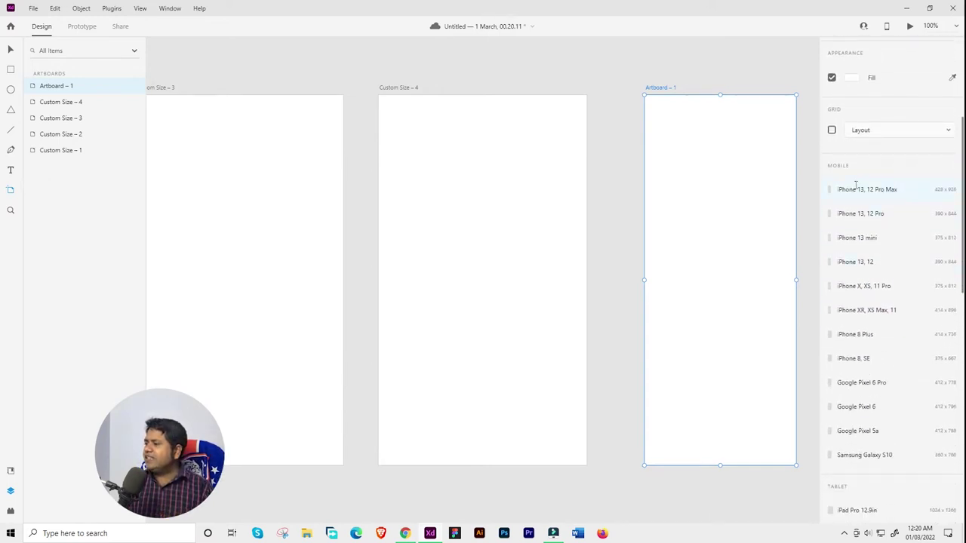
{"action": "scroll", "coordinate": [859, 202], "scroll_direction": "down", "scroll_amount": 3}
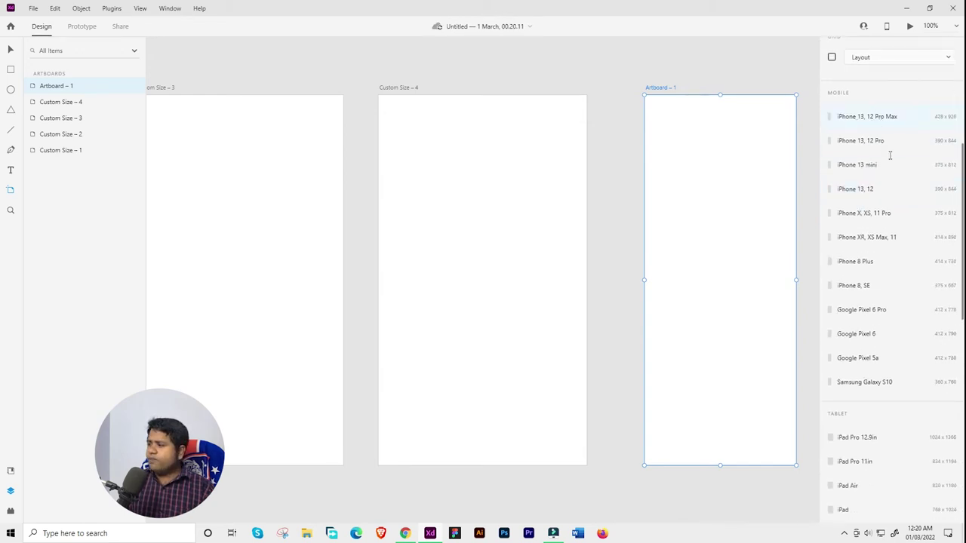
{"action": "scroll", "coordinate": [890, 156], "scroll_direction": "down", "scroll_amount": 7}
{"action": "scroll", "coordinate": [884, 181], "scroll_direction": "down", "scroll_amount": 2}
{"action": "scroll", "coordinate": [840, 193], "scroll_direction": "down", "scroll_amount": 2}
{"action": "scroll", "coordinate": [853, 218], "scroll_direction": "down", "scroll_amount": 8}
{"action": "scroll", "coordinate": [855, 209], "scroll_direction": "down", "scroll_amount": 1}
{"action": "left_click", "coordinate": [847, 151]}
Add Instagram Story and Watch 45mm preset artboards.
{"action": "scroll", "coordinate": [867, 209], "scroll_direction": "down", "scroll_amount": 2}
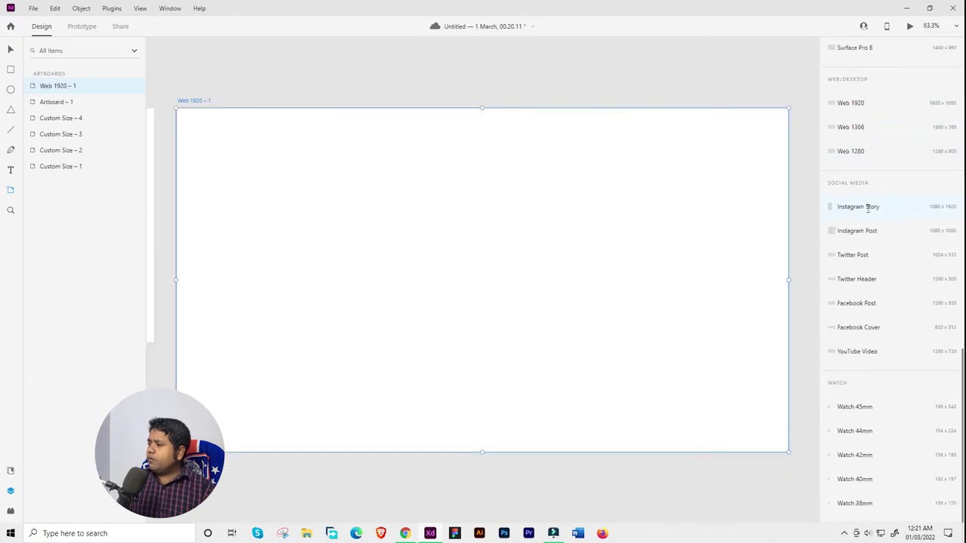
{"action": "left_click", "coordinate": [850, 209]}
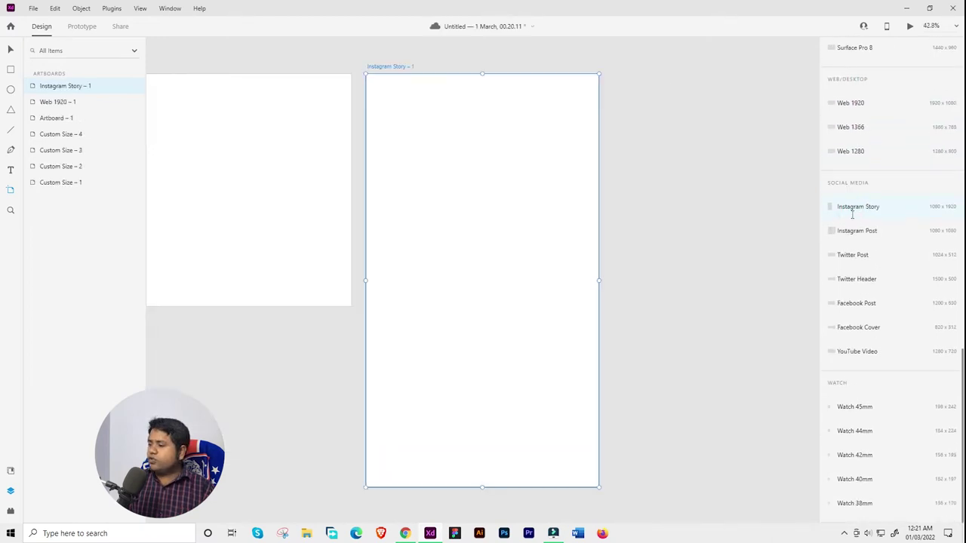
{"action": "left_click", "coordinate": [853, 406]}
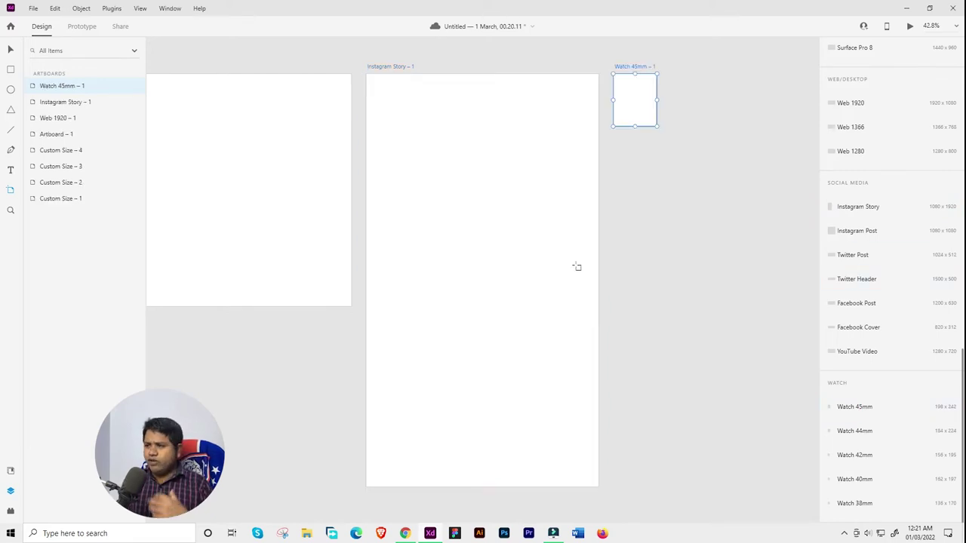
Drag the Watch 45mm artboard's edges until it measures 484 × 1184.
{"action": "scroll", "coordinate": [578, 267], "scroll_direction": "up", "scroll_amount": 1}
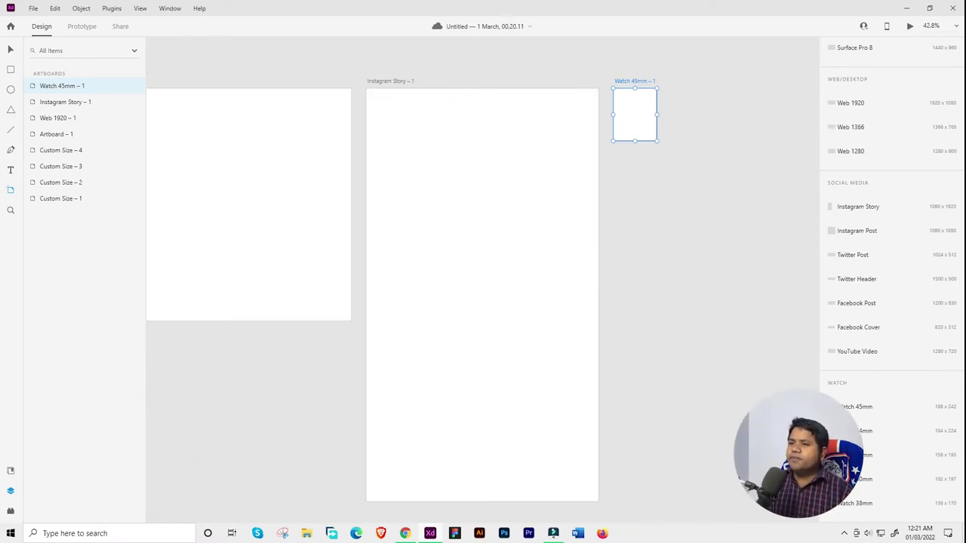
{"action": "left_click", "coordinate": [11, 49]}
{"action": "left_click", "coordinate": [670, 126]}
{"action": "left_click", "coordinate": [626, 98]}
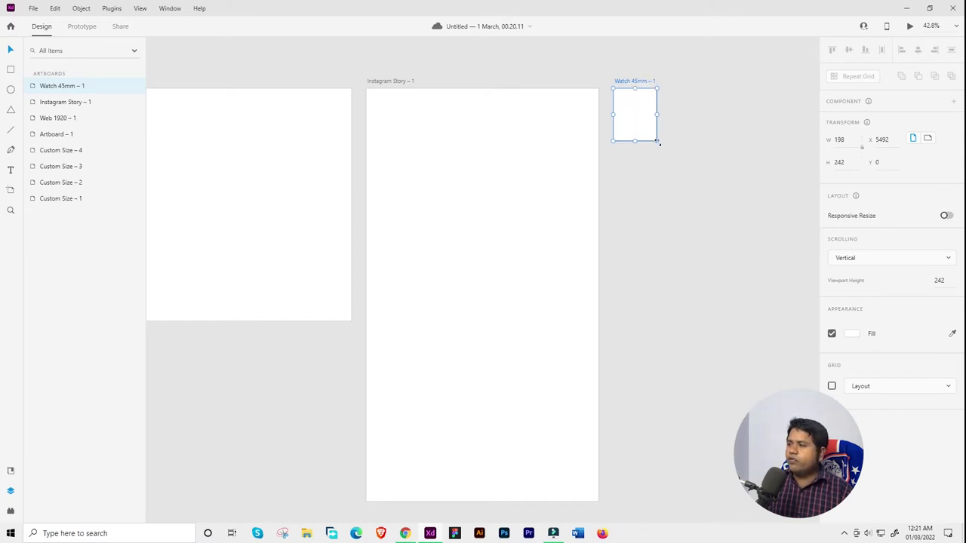
{"action": "left_click_drag", "start_coordinate": [657, 141], "coordinate": [709, 266]}
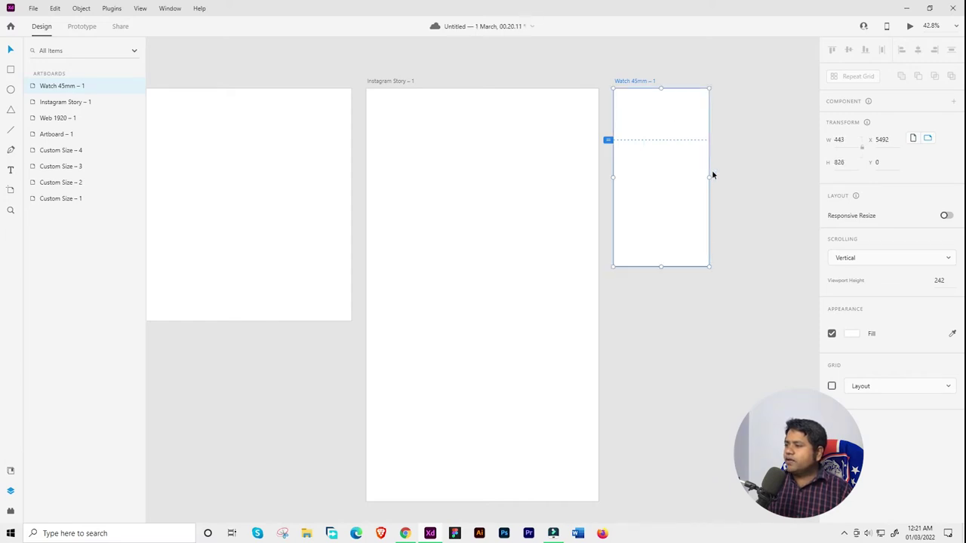
{"action": "left_click_drag", "start_coordinate": [708, 177], "coordinate": [738, 177]}
{"action": "left_click_drag", "start_coordinate": [613, 177], "coordinate": [635, 177]}
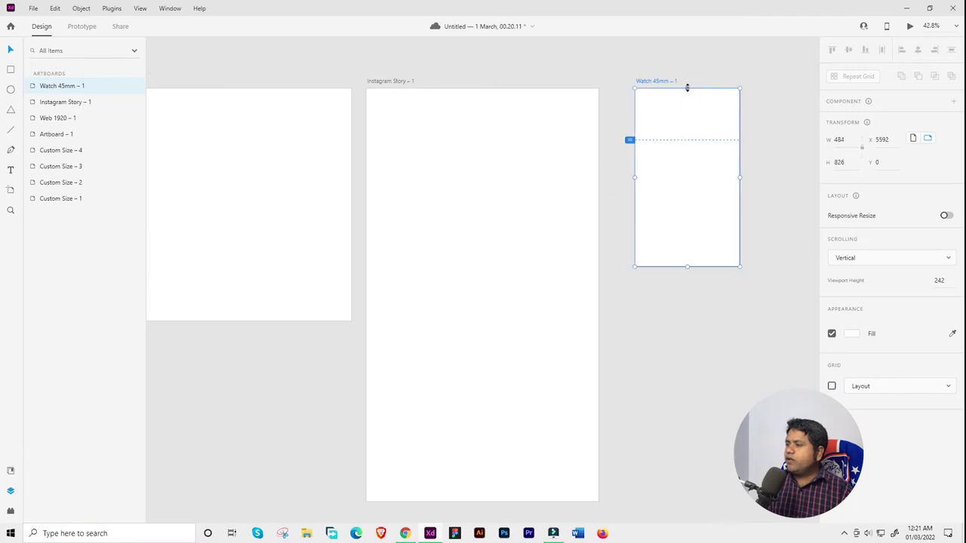
{"action": "left_click_drag", "start_coordinate": [687, 87], "coordinate": [687, 78]}
{"action": "left_click_drag", "start_coordinate": [687, 266], "coordinate": [688, 334]}
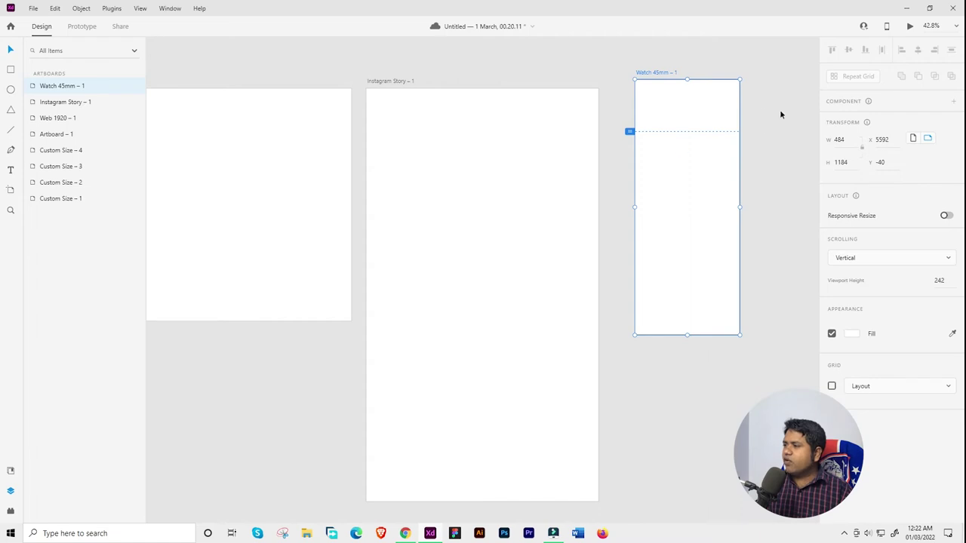
{"action": "left_click", "coordinate": [377, 81]}
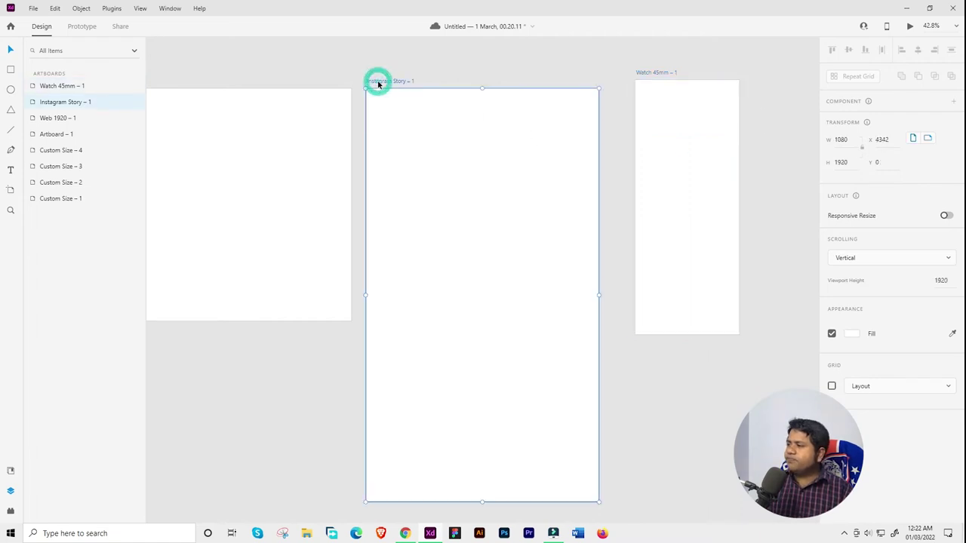
Change the Instagram Story artboard's height to 1921, making it 1080 × 1921.
{"action": "left_click", "coordinate": [849, 141]}
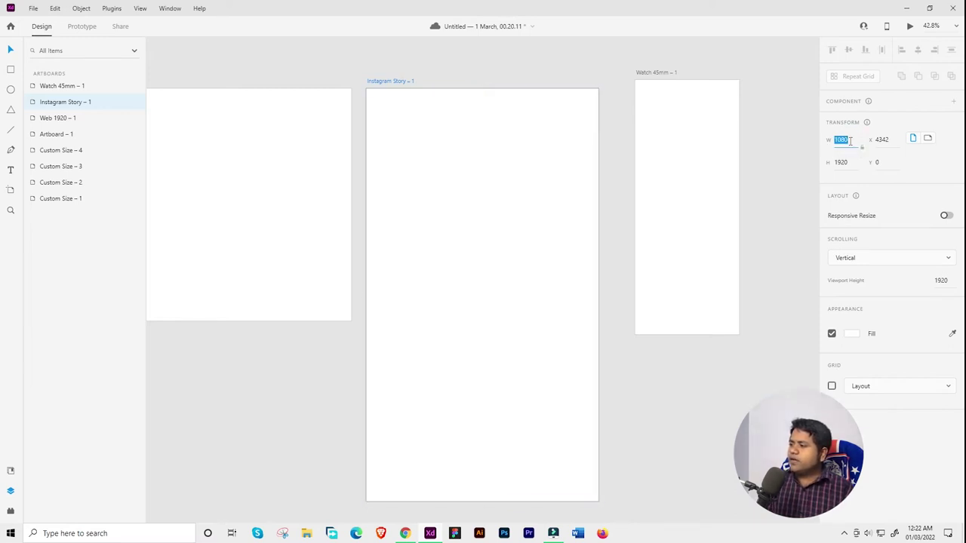
{"action": "left_click", "coordinate": [837, 163]}
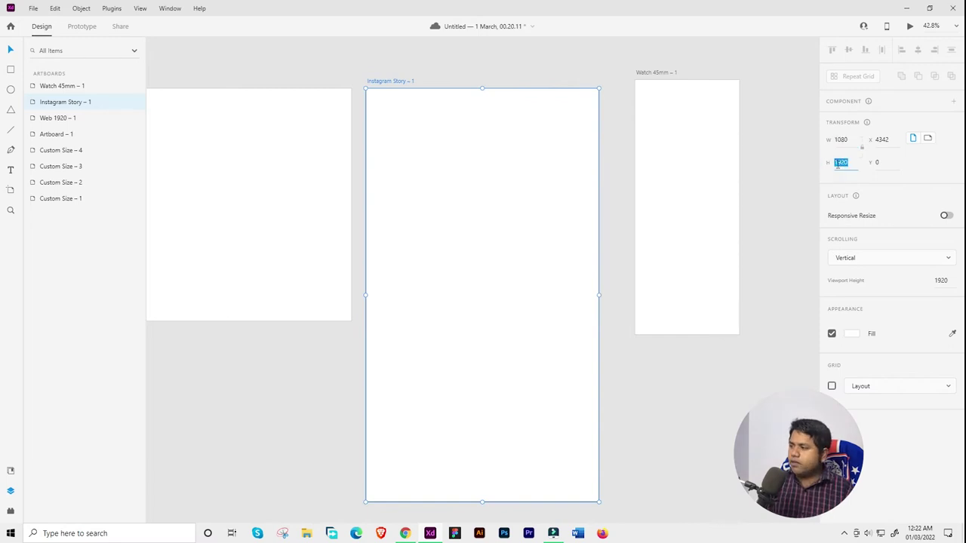
{"action": "key", "text": "Down"}
{"action": "key", "text": "Down"}
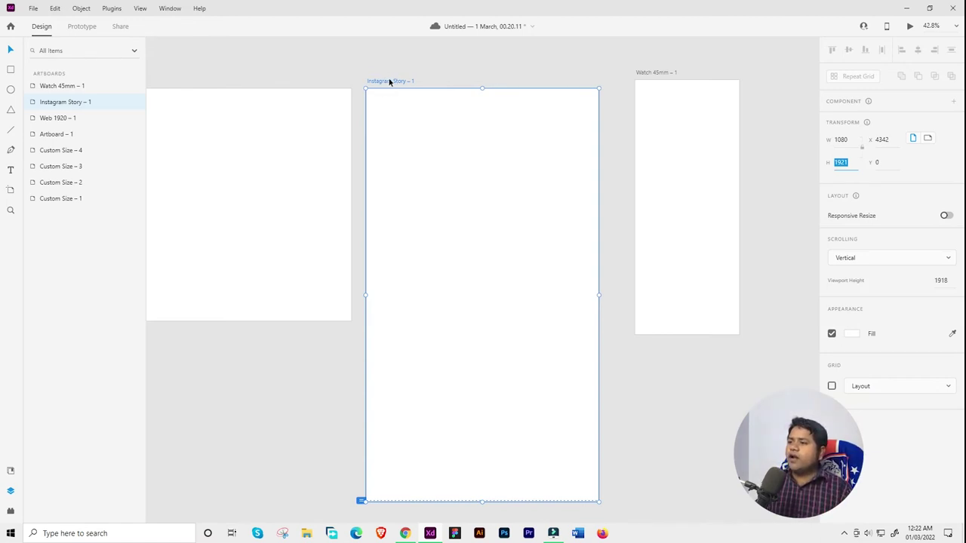
{"action": "scroll", "coordinate": [429, 116], "scroll_direction": "up", "scroll_amount": 1}
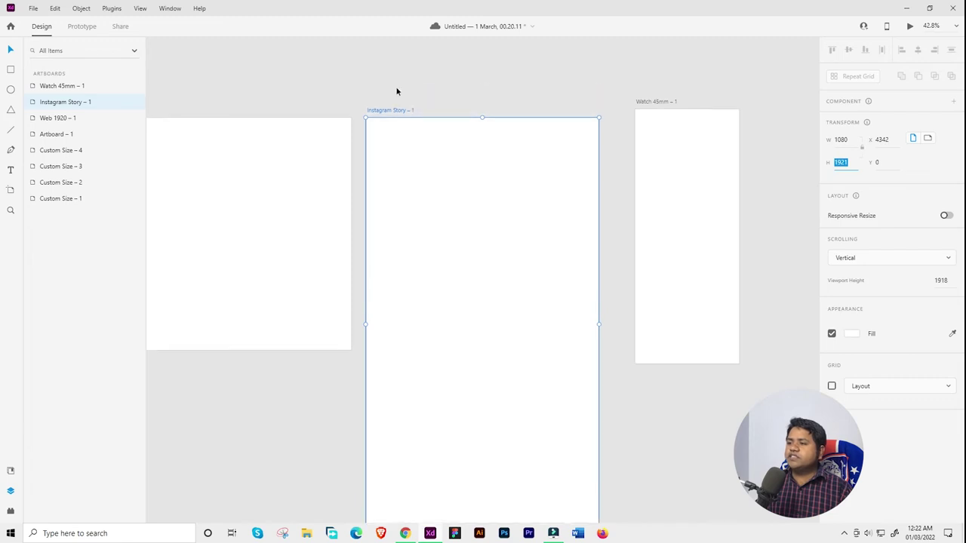
Rename the Instagram Story artboard to 'post' through its title and the Layers panel.
{"action": "left_click", "coordinate": [411, 97]}
{"action": "left_click", "coordinate": [392, 111]}
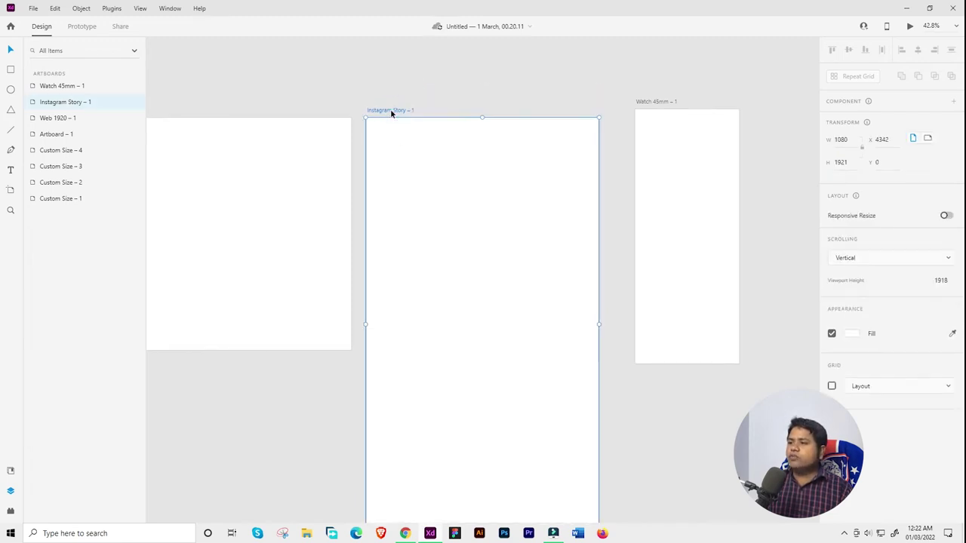
{"action": "double_click", "coordinate": [391, 111]}
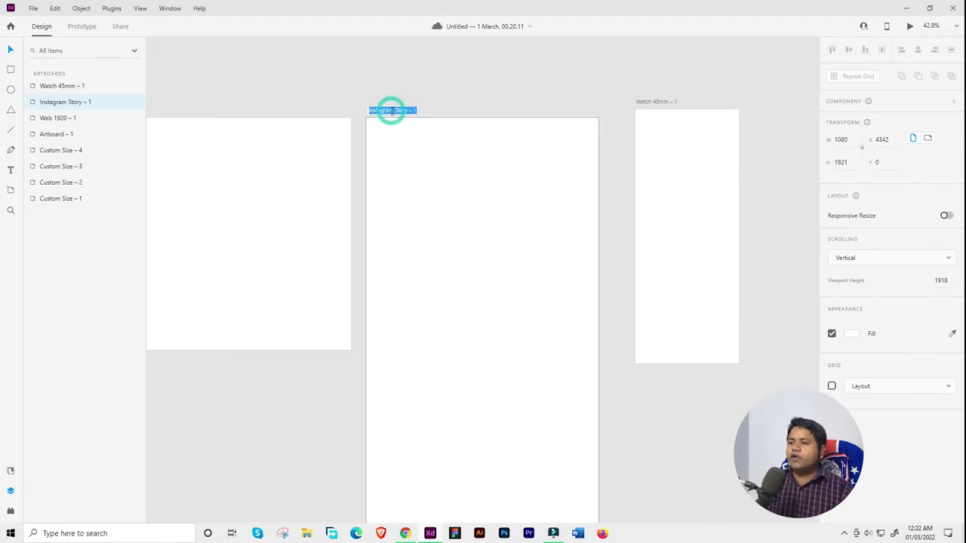
{"action": "type", "text": "a"}
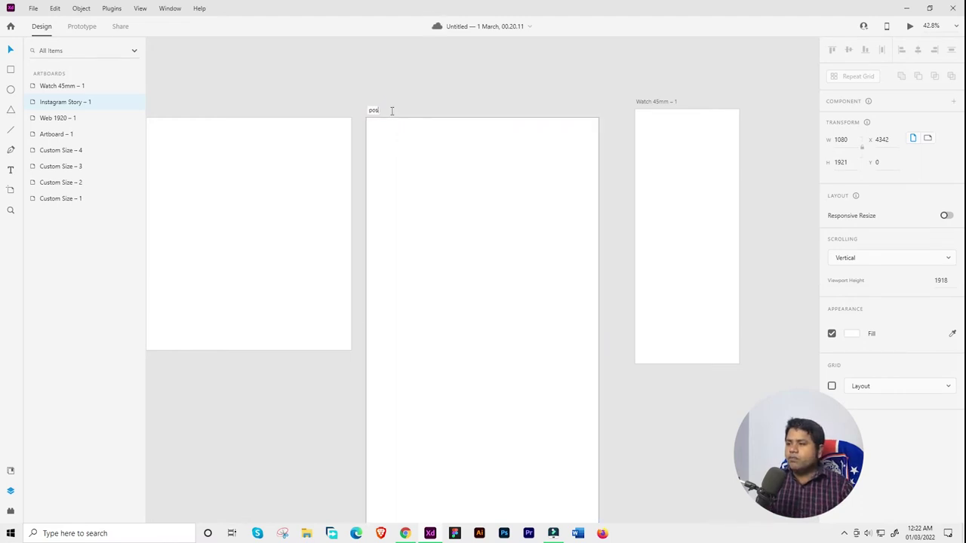
{"action": "key", "text": "Return"}
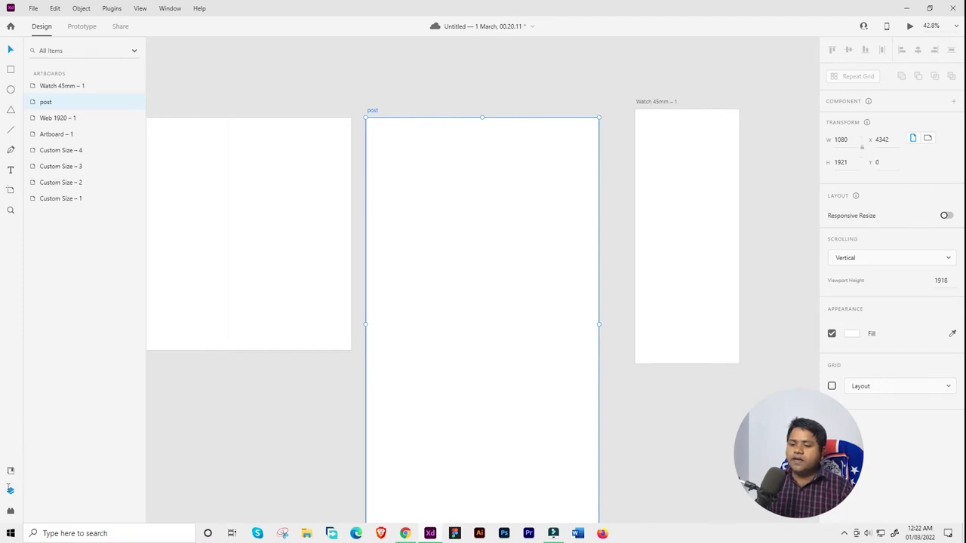
{"action": "left_click", "coordinate": [53, 101]}
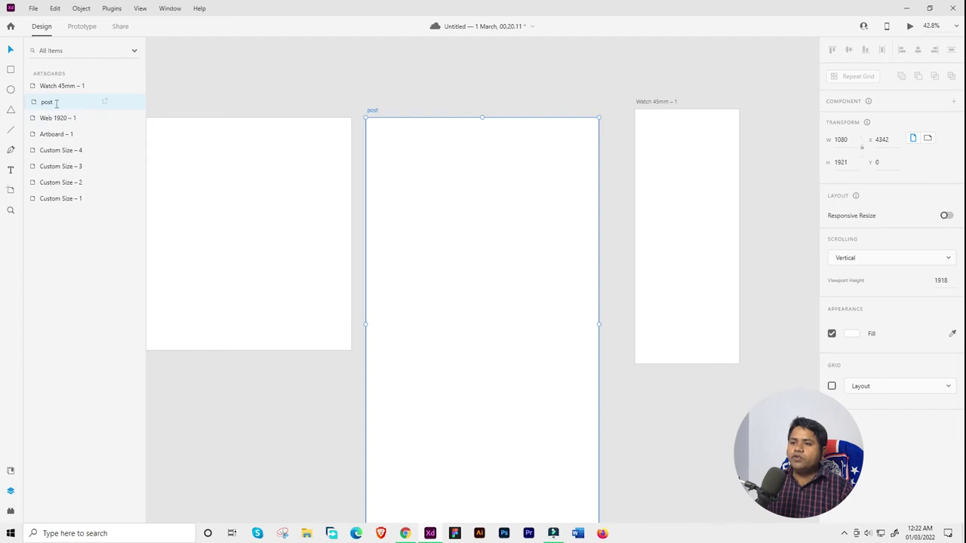
{"action": "right_click", "coordinate": [57, 102]}
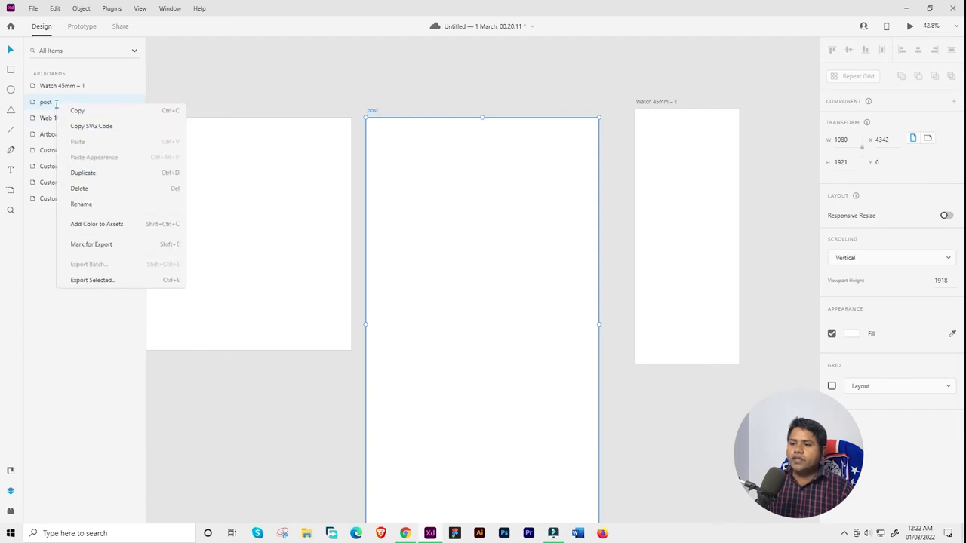
{"action": "left_click", "coordinate": [80, 205]}
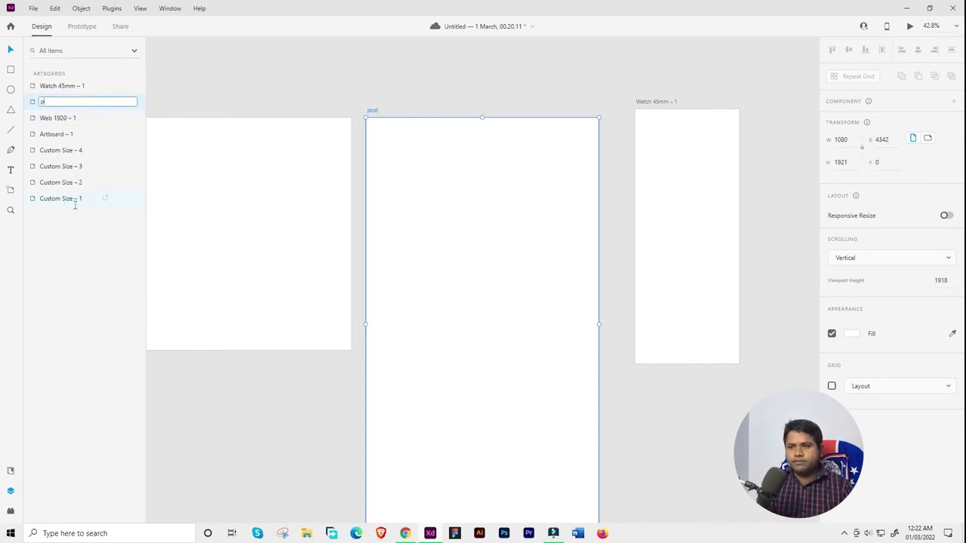
{"action": "type", "text": "post"}
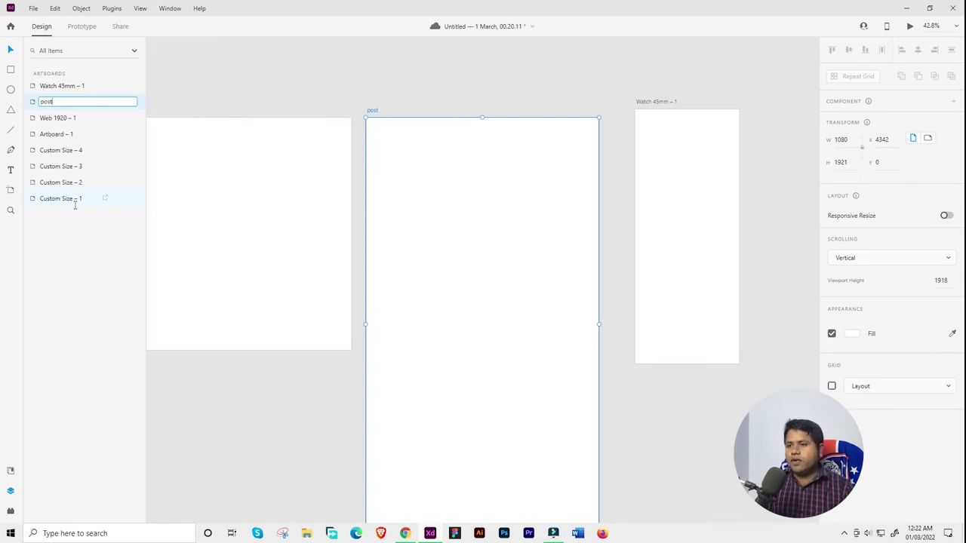
{"action": "key", "text": "Return"}
{"action": "left_click", "coordinate": [373, 93]}
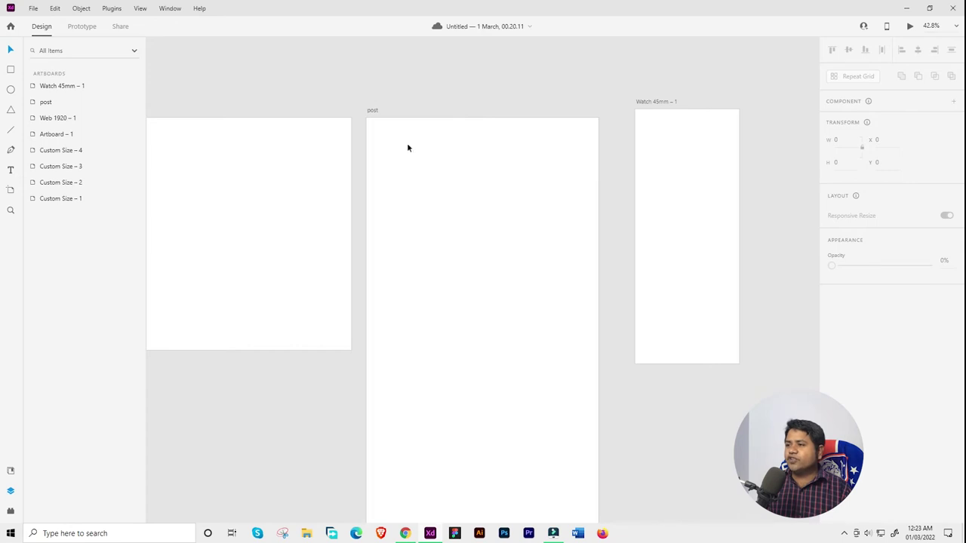
Shift the post artboard slightly and place a vertical guide 118 px from its left edge.
{"action": "left_click", "coordinate": [371, 111]}
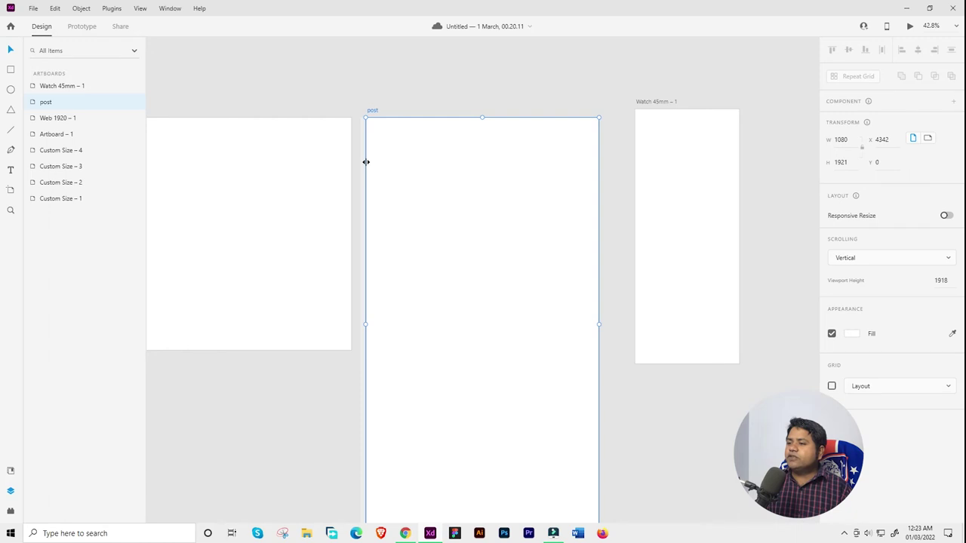
{"action": "left_click", "coordinate": [365, 161]}
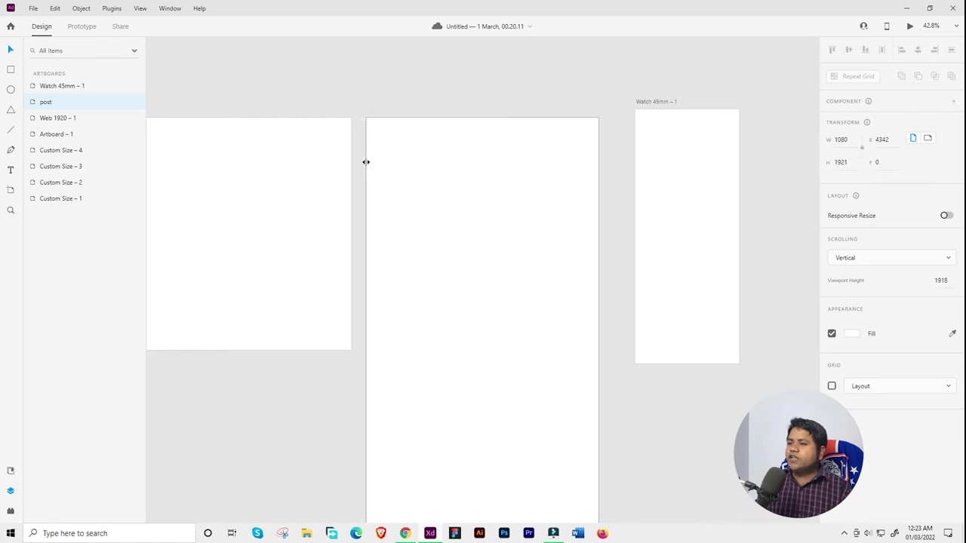
{"action": "left_click_drag", "start_coordinate": [365, 161], "coordinate": [396, 163]}
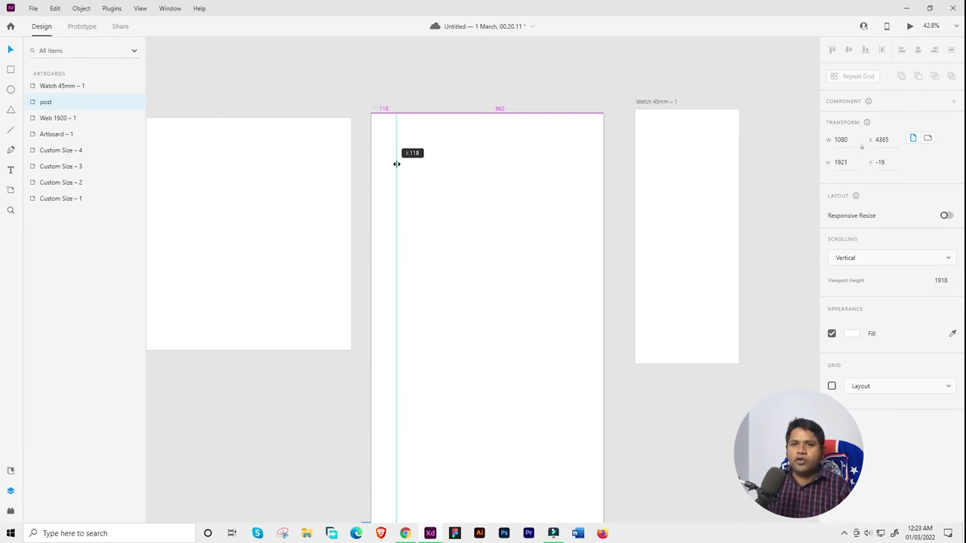
{"action": "left_click_drag", "start_coordinate": [396, 164], "coordinate": [397, 162]}
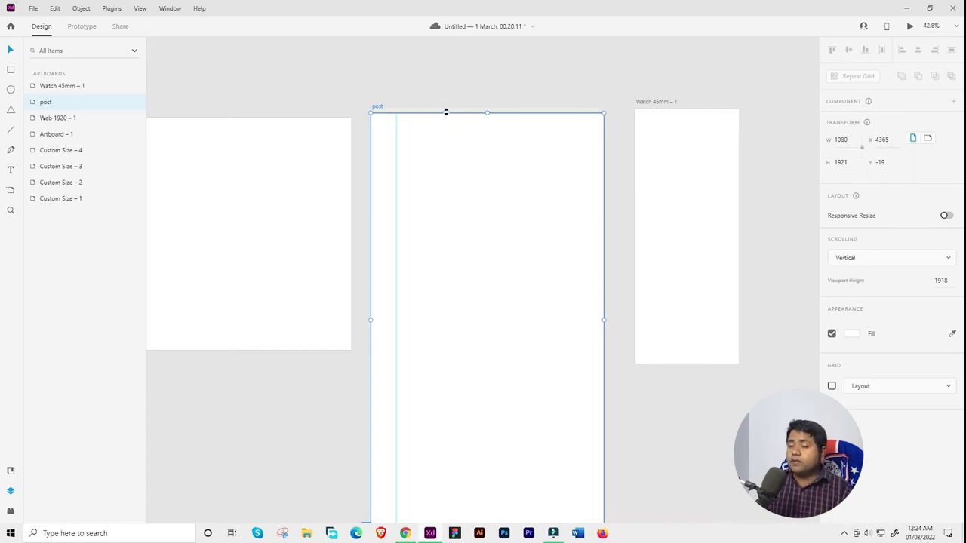
Add a horizontal guide 106 px from the top, then move post to X 4358, Y -73.
{"action": "mouse_move", "coordinate": [446, 112]}
{"action": "left_mouse_down"}
{"action": "mouse_move", "coordinate": [445, 164]}
{"action": "mouse_move", "coordinate": [445, 138]}
{"action": "left_mouse_up"}
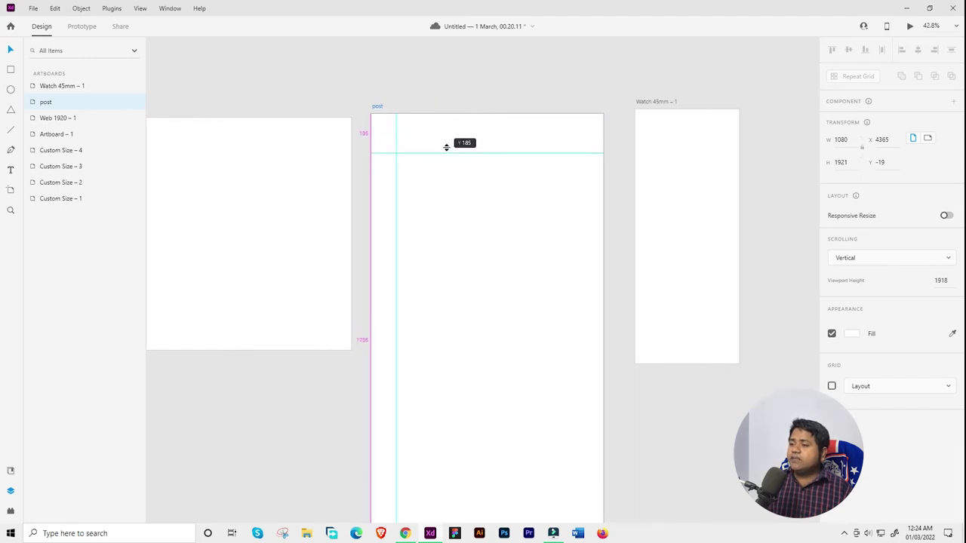
{"action": "left_click_drag", "start_coordinate": [446, 137], "coordinate": [446, 137]}
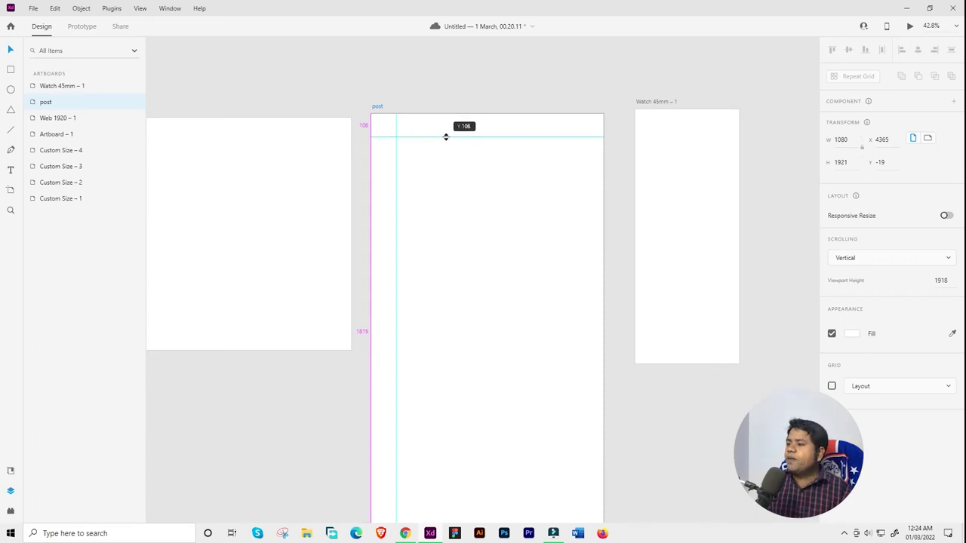
{"action": "left_click_drag", "start_coordinate": [446, 136], "coordinate": [446, 137]}
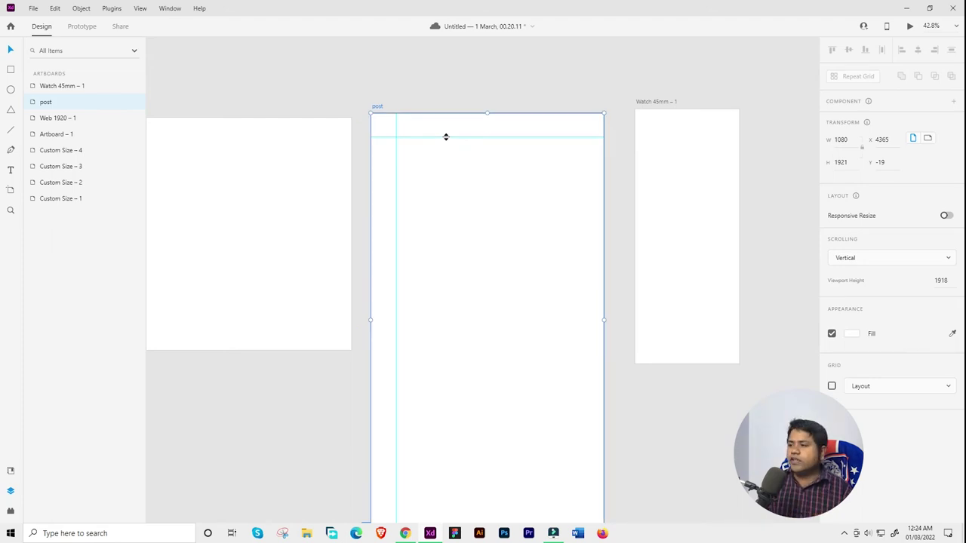
{"action": "left_click_drag", "start_coordinate": [449, 136], "coordinate": [448, 82]}
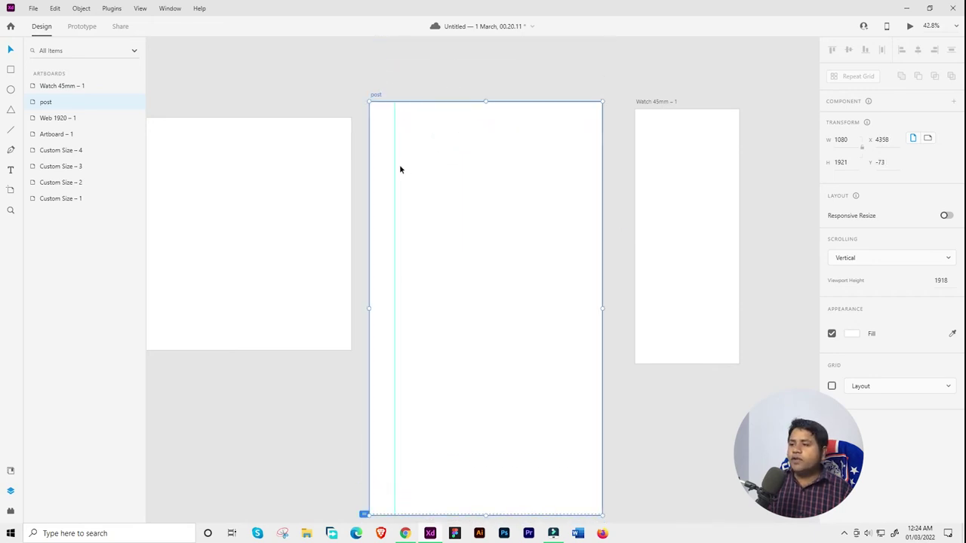
Remove the vertical guide from the post artboard.
{"action": "left_click_drag", "start_coordinate": [396, 164], "coordinate": [304, 166]}
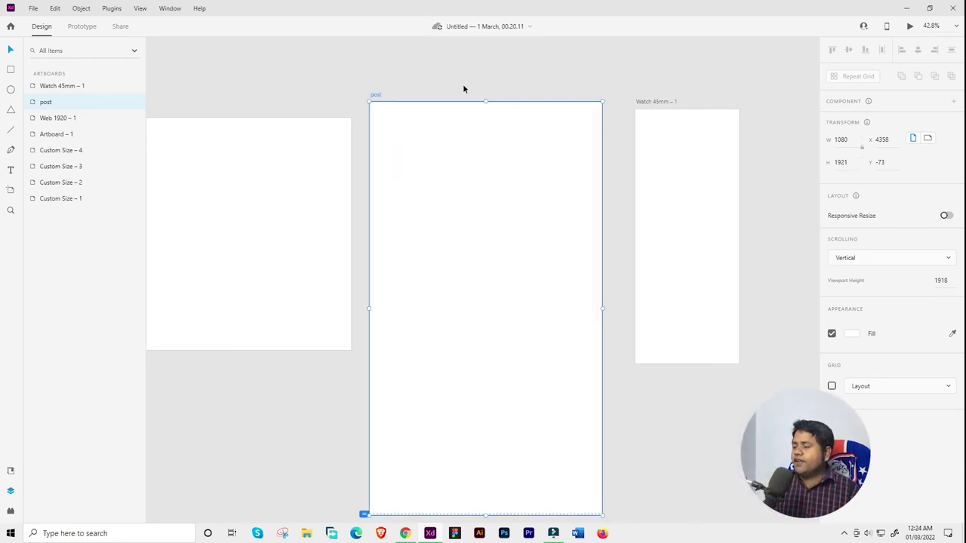
{"action": "scroll", "coordinate": [472, 201], "scroll_direction": "down", "scroll_amount": 1}
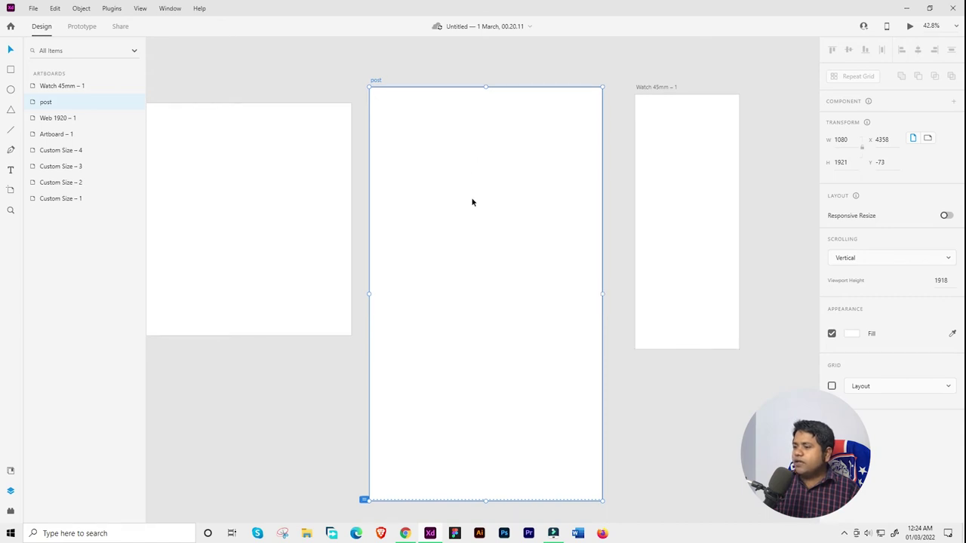
{"action": "scroll", "coordinate": [472, 369], "scroll_direction": "down", "scroll_amount": 3}
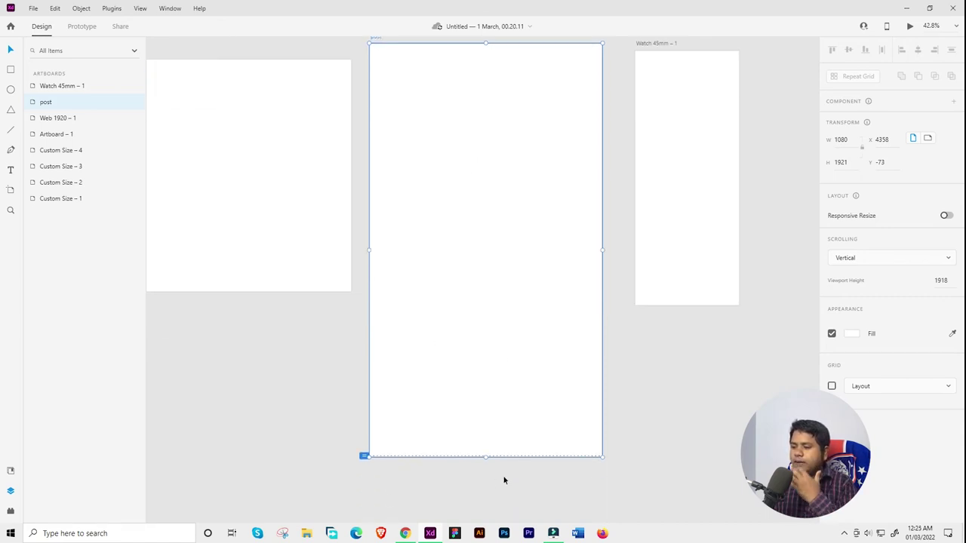
Lengthen the post artboard to 2133 px tall with a 1382 viewport height.
{"action": "left_click_drag", "start_coordinate": [490, 456], "coordinate": [485, 503]}
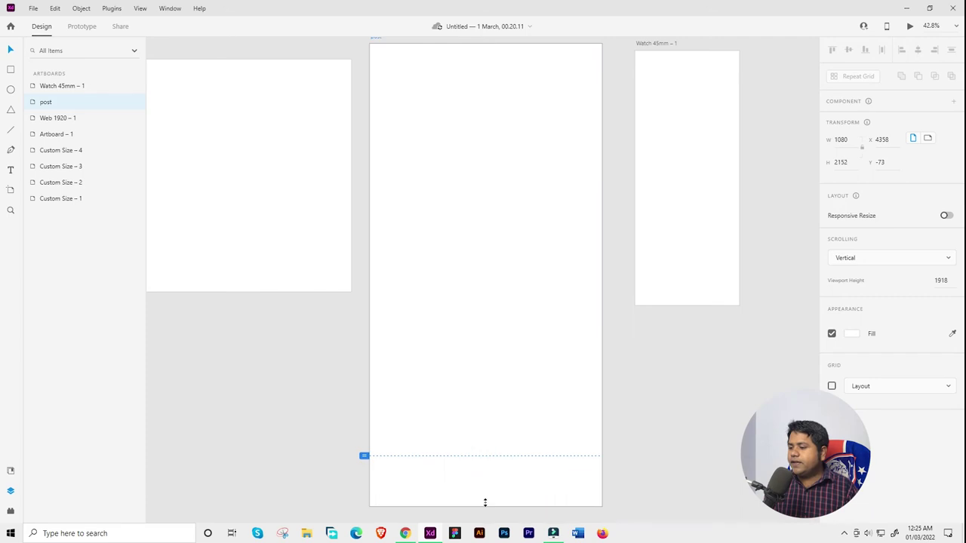
{"action": "left_click_drag", "start_coordinate": [364, 456], "coordinate": [364, 340]}
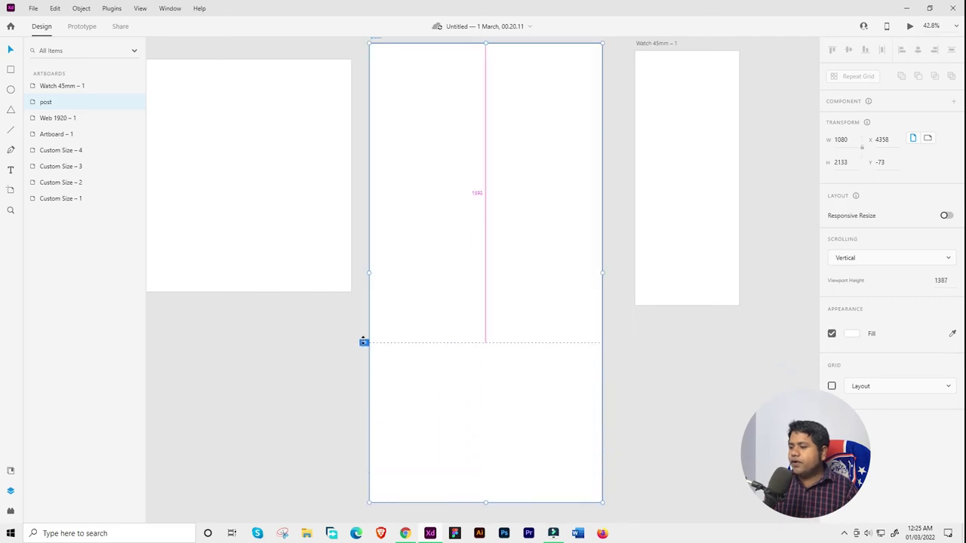
{"action": "scroll", "coordinate": [385, 302], "scroll_direction": "up", "scroll_amount": 3}
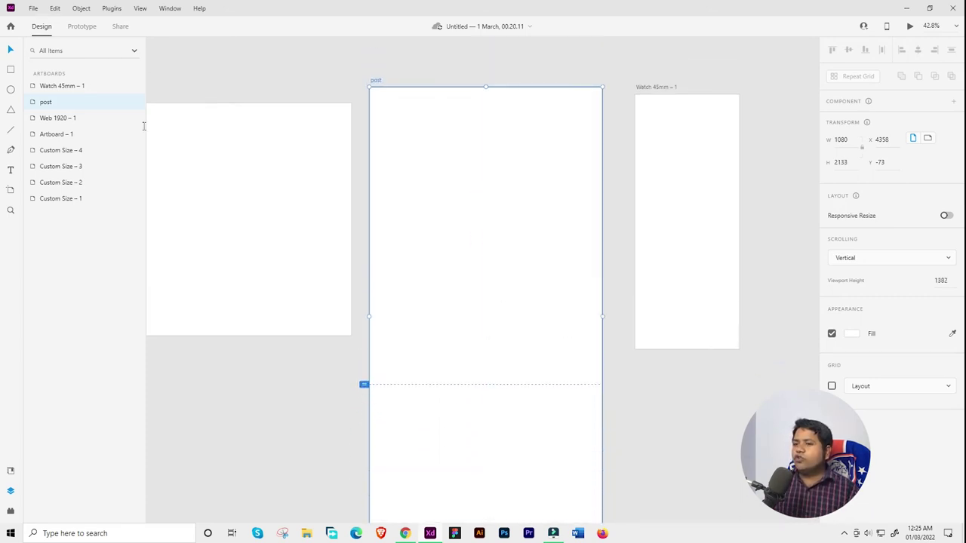
{"action": "left_click", "coordinate": [9, 70]}
Draw a large vivid red rectangle across the post artboard's upper part.
{"action": "mouse_move", "coordinate": [379, 99]}
{"action": "left_mouse_down"}
{"action": "mouse_move", "coordinate": [569, 373]}
{"action": "mouse_move", "coordinate": [586, 375]}
{"action": "left_mouse_up"}
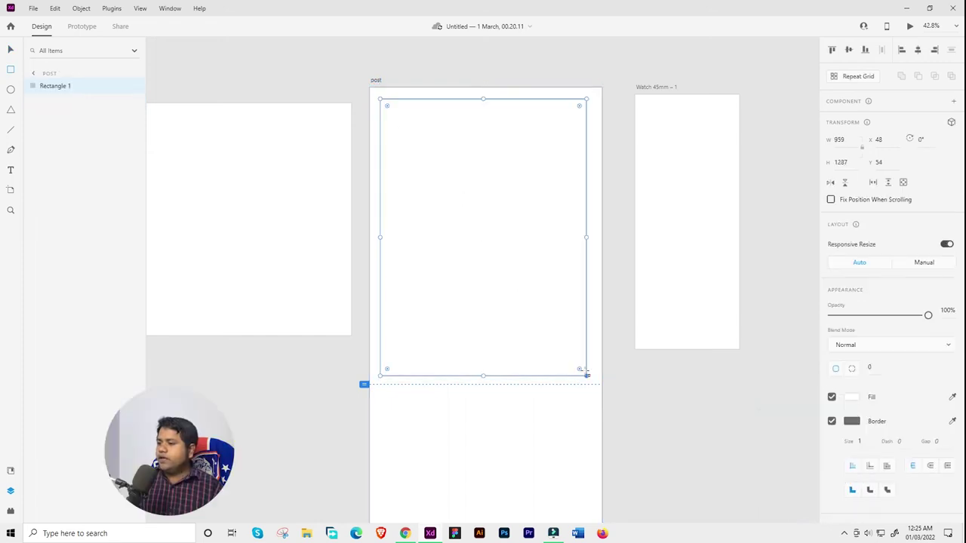
{"action": "left_click", "coordinate": [851, 396]}
{"action": "left_click", "coordinate": [773, 363]}
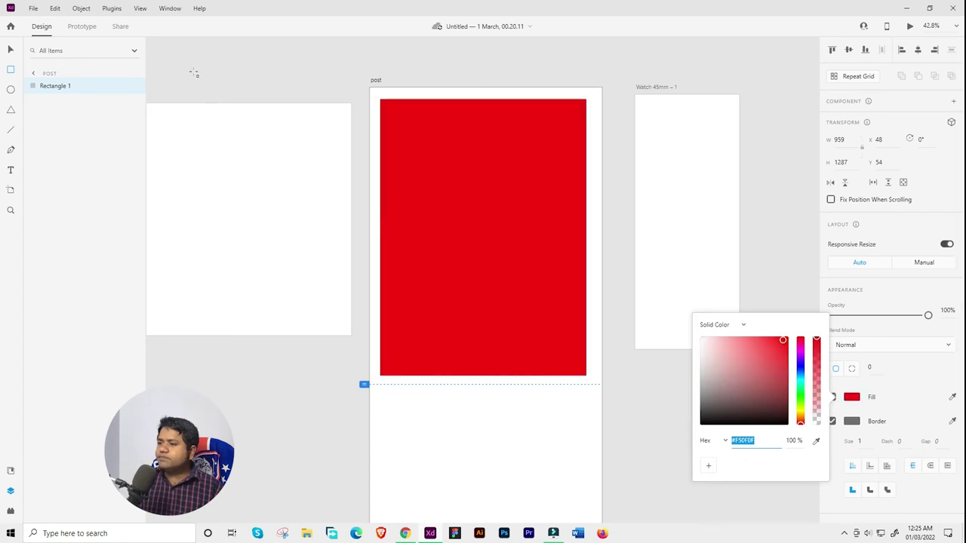
{"action": "left_click", "coordinate": [9, 48]}
{"action": "scroll", "coordinate": [453, 349], "scroll_direction": "down", "scroll_amount": 3}
{"action": "scroll", "coordinate": [301, 301], "scroll_direction": "down", "scroll_amount": 1}
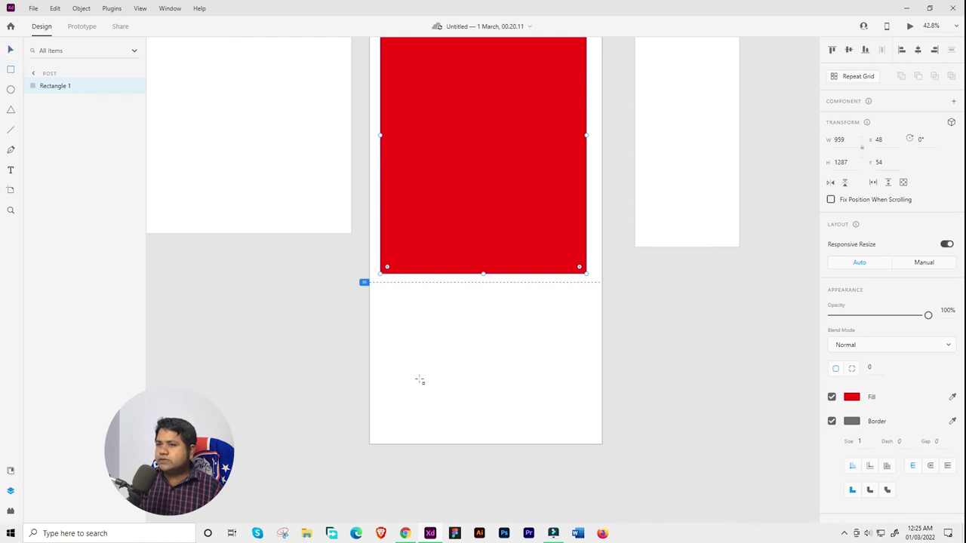
Add a #987878 mauve rectangle below the fold line, then select the post artboard.
{"action": "left_click_drag", "start_coordinate": [385, 293], "coordinate": [582, 428]}
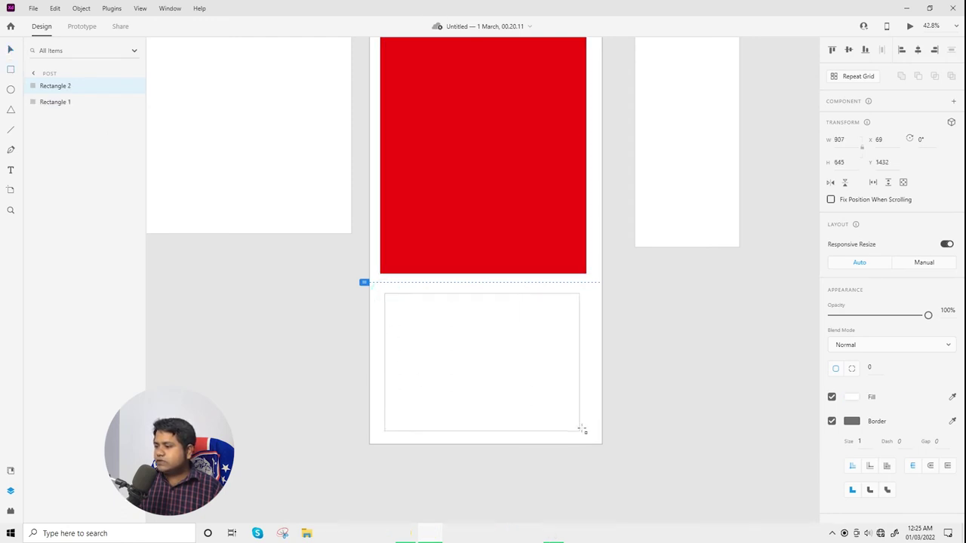
{"action": "left_click", "coordinate": [851, 397]}
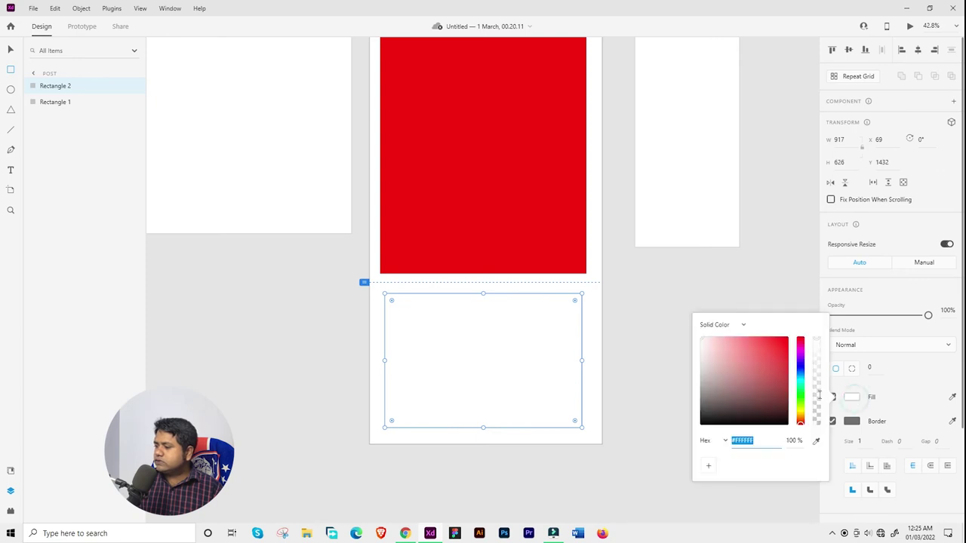
{"action": "left_click", "coordinate": [718, 371]}
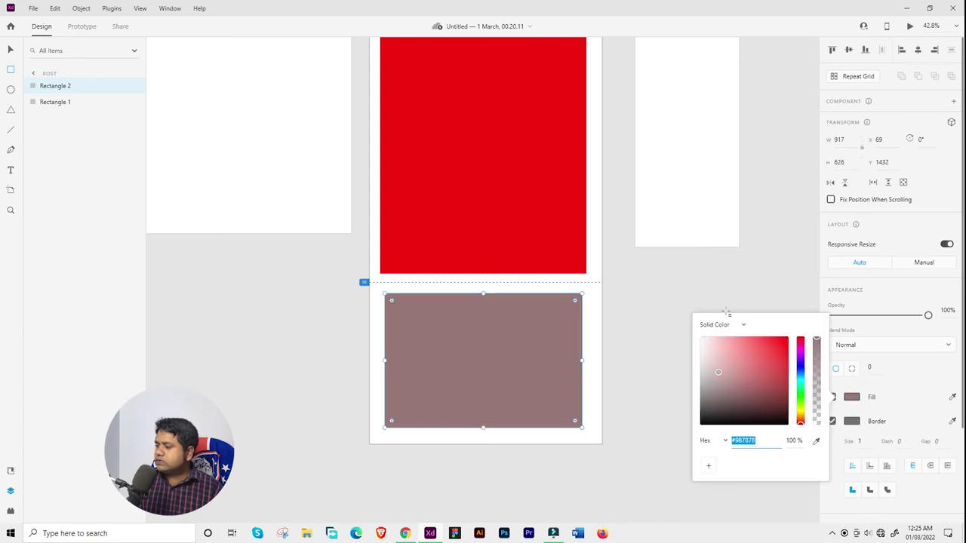
{"action": "left_click", "coordinate": [638, 301]}
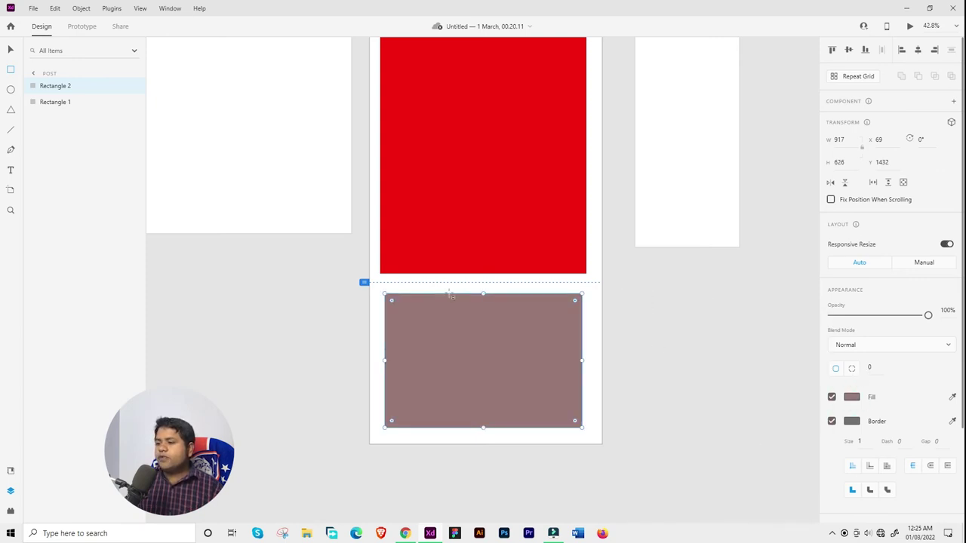
{"action": "scroll", "coordinate": [450, 296], "scroll_direction": "up", "scroll_amount": 2}
{"action": "scroll", "coordinate": [450, 316], "scroll_direction": "up", "scroll_amount": 3}
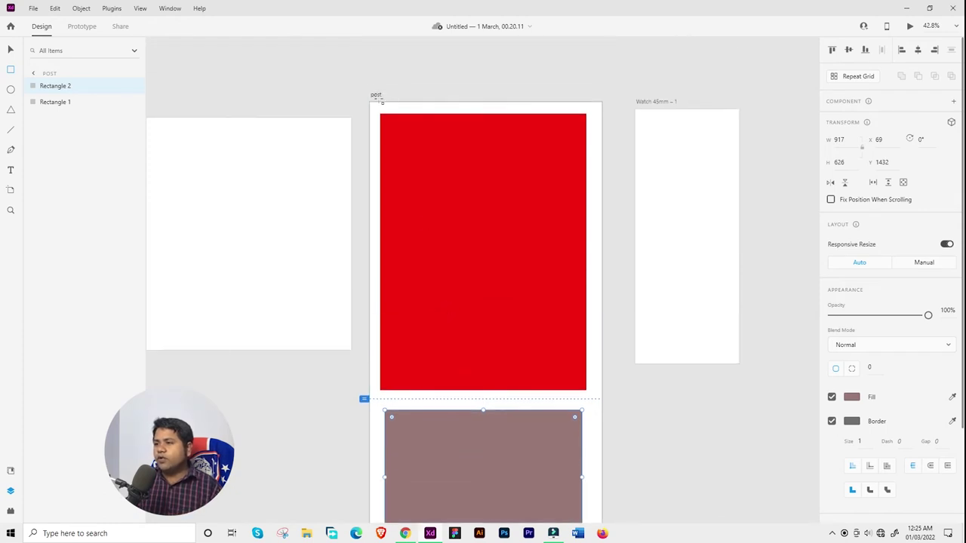
{"action": "left_click", "coordinate": [11, 49]}
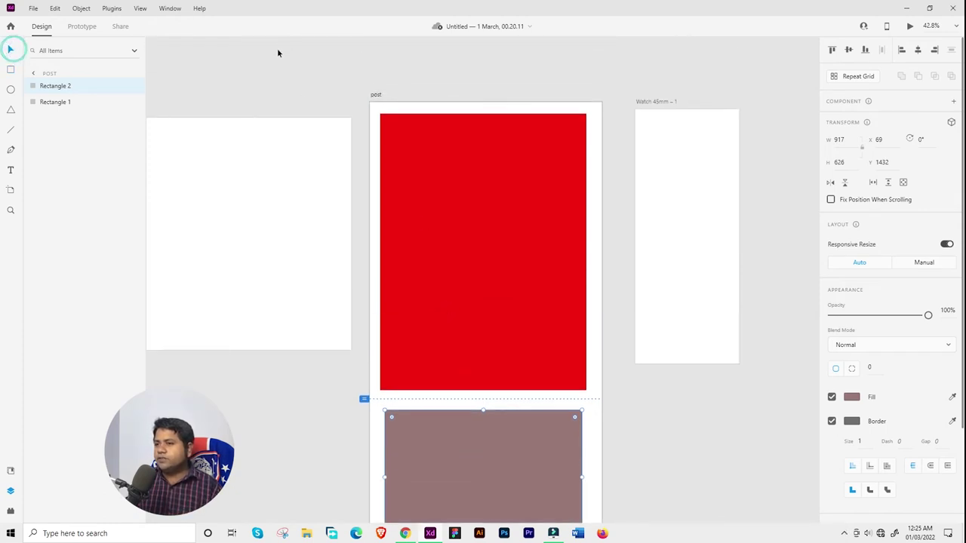
{"action": "left_click", "coordinate": [375, 95]}
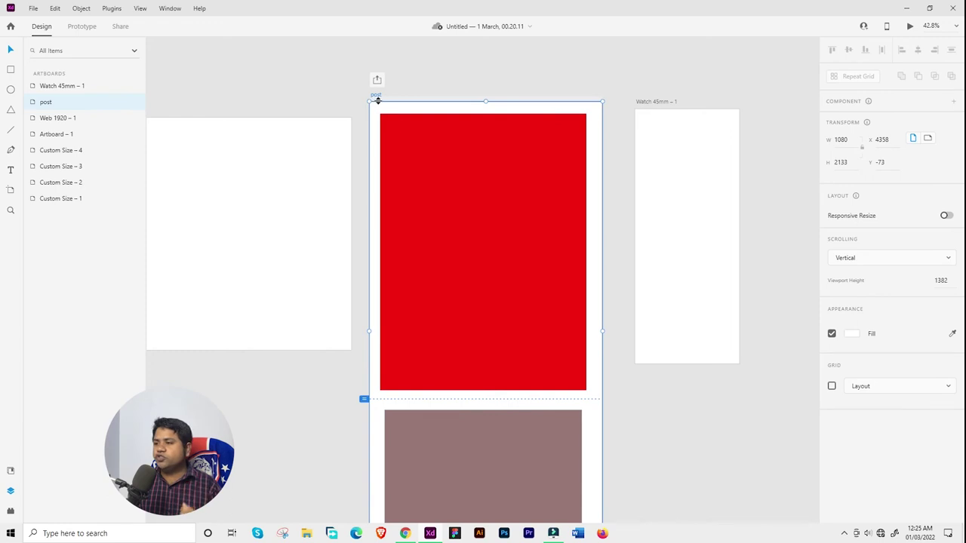
Open a desktop preview of the post artboard and shrink its window to the left.
{"action": "scroll", "coordinate": [562, 192], "scroll_direction": "down", "scroll_amount": 1}
{"action": "scroll", "coordinate": [543, 200], "scroll_direction": "up", "scroll_amount": 2}
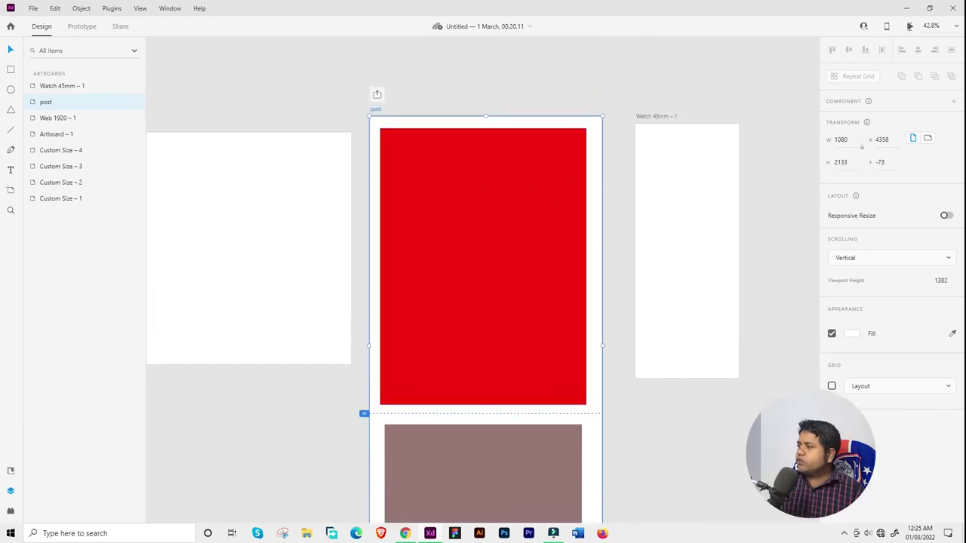
{"action": "left_click", "coordinate": [910, 26]}
{"action": "mouse_move", "coordinate": [287, 25]}
{"action": "left_mouse_down"}
{"action": "mouse_move", "coordinate": [571, 25]}
{"action": "mouse_move", "coordinate": [394, 35]}
{"action": "left_mouse_up"}
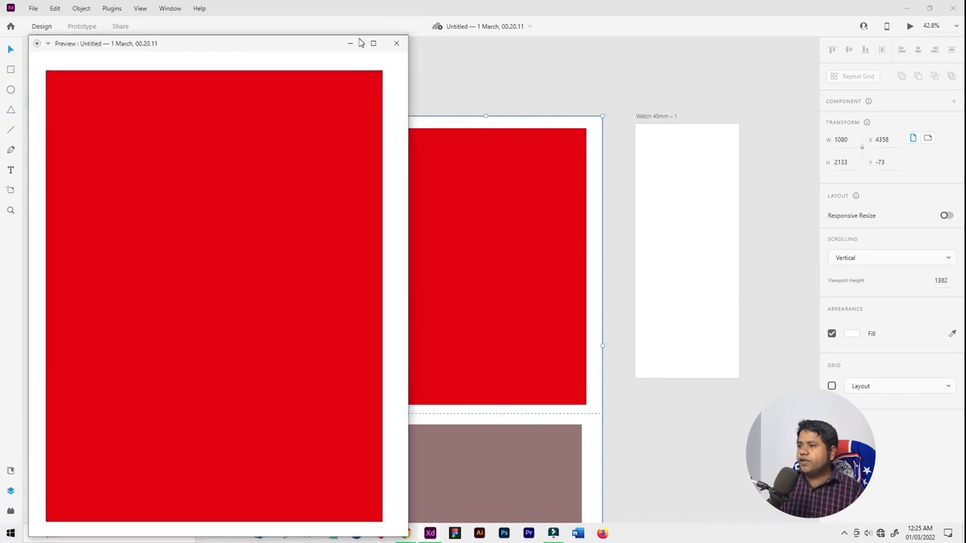
{"action": "mouse_move", "coordinate": [345, 38]}
{"action": "left_mouse_down"}
{"action": "mouse_move", "coordinate": [345, 154]}
{"action": "mouse_move", "coordinate": [258, 97]}
{"action": "left_mouse_up"}
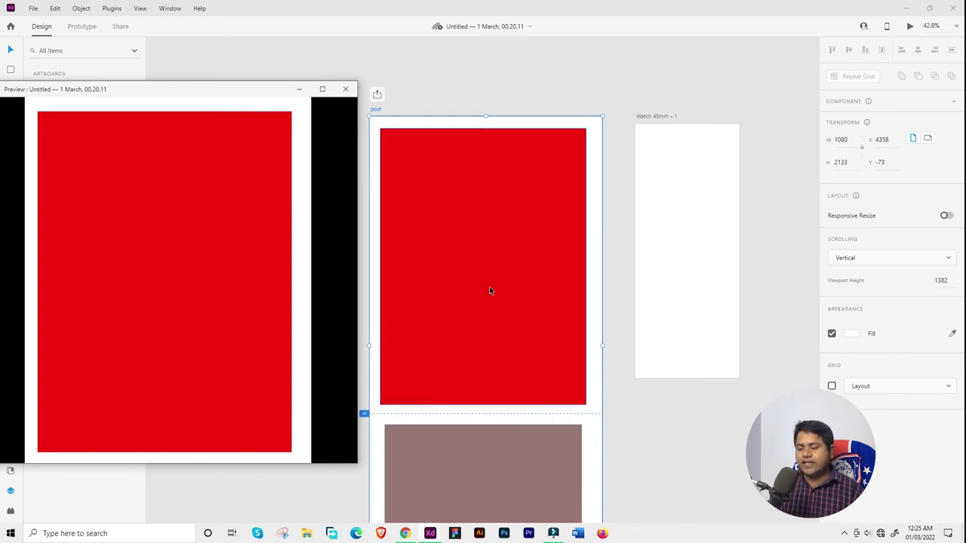
Raise the viewport height to about 1562, scroll through the preview, and close it.
{"action": "left_click_drag", "start_coordinate": [362, 413], "coordinate": [363, 451]}
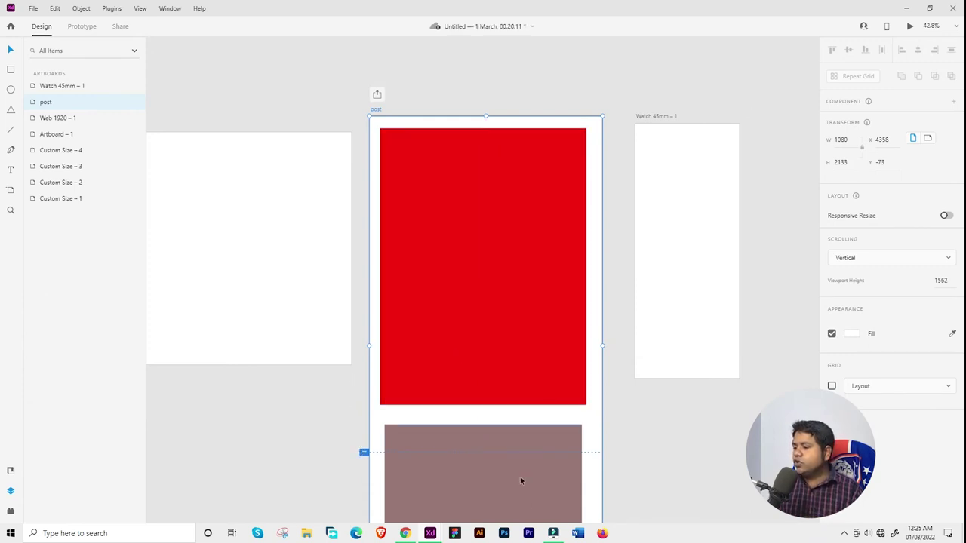
{"action": "mouse_move", "coordinate": [429, 533]}
{"action": "left_click", "coordinate": [463, 483]}
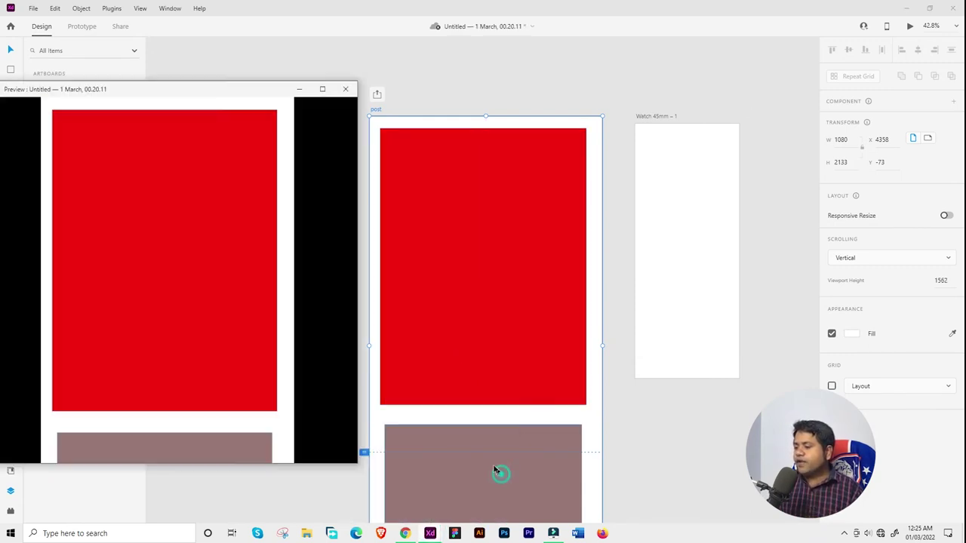
{"action": "scroll", "coordinate": [170, 309], "scroll_direction": "down", "scroll_amount": 2}
{"action": "left_click_drag", "start_coordinate": [172, 93], "coordinate": [464, 71]}
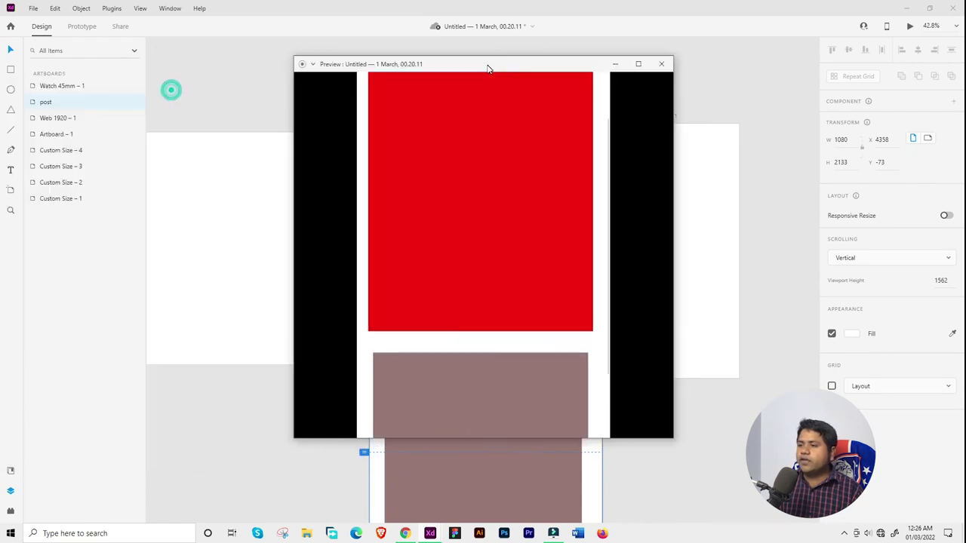
{"action": "scroll", "coordinate": [467, 317], "scroll_direction": "down", "scroll_amount": 3}
{"action": "scroll", "coordinate": [490, 362], "scroll_direction": "up", "scroll_amount": 5}
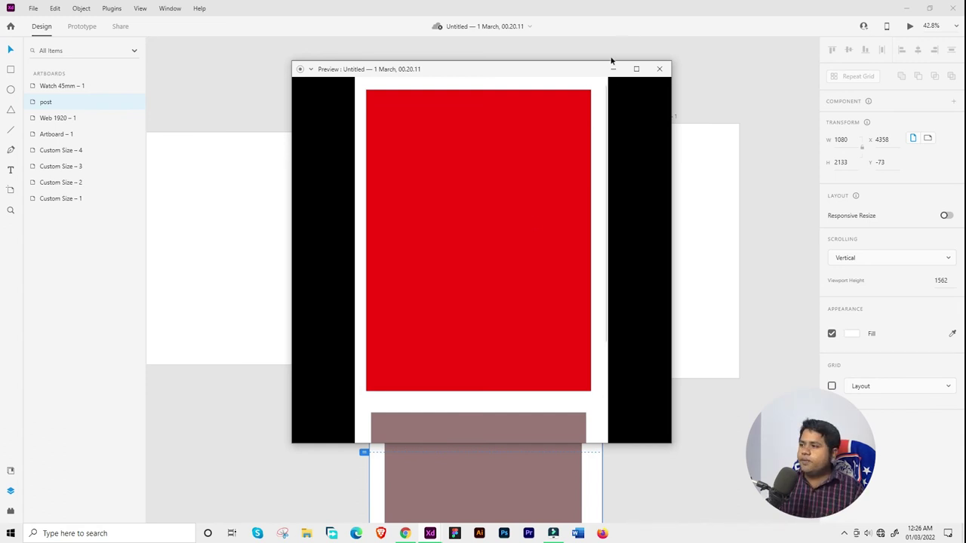
{"action": "left_click", "coordinate": [659, 69]}
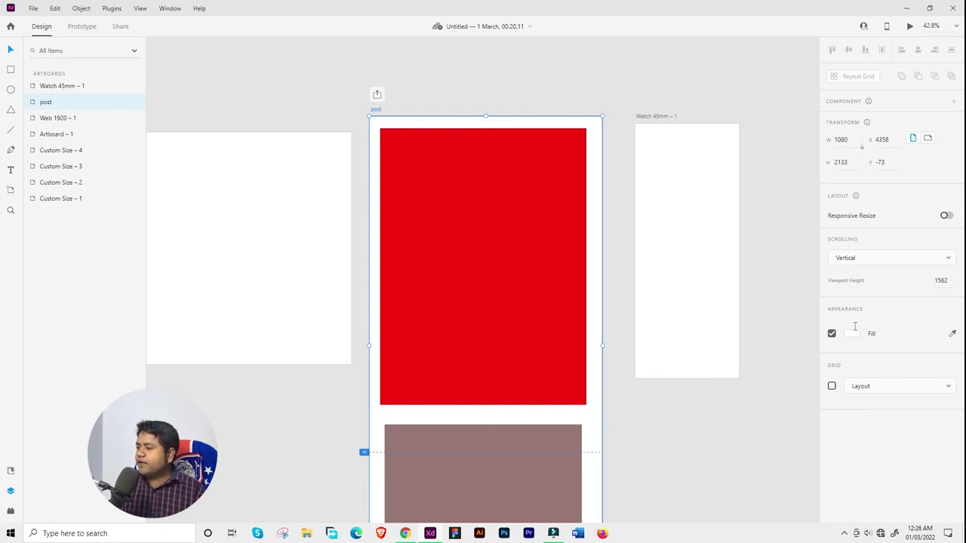
Select the Web 1920 – 1 artboard and try out colours for its fill.
{"action": "left_click", "coordinate": [437, 83]}
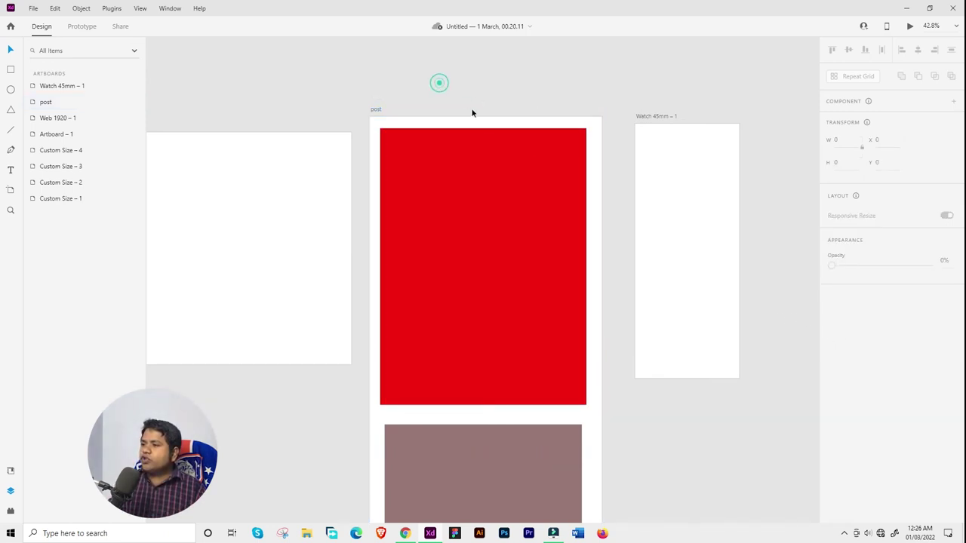
{"action": "left_click_drag", "start_coordinate": [296, 105], "coordinate": [536, 110]}
{"action": "left_click_drag", "start_coordinate": [345, 114], "coordinate": [414, 120]}
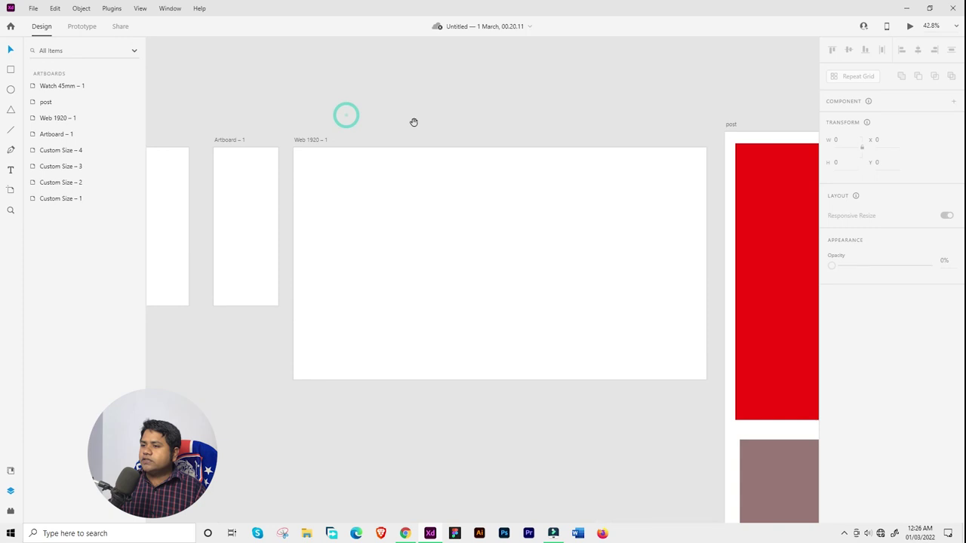
{"action": "left_click", "coordinate": [297, 138]}
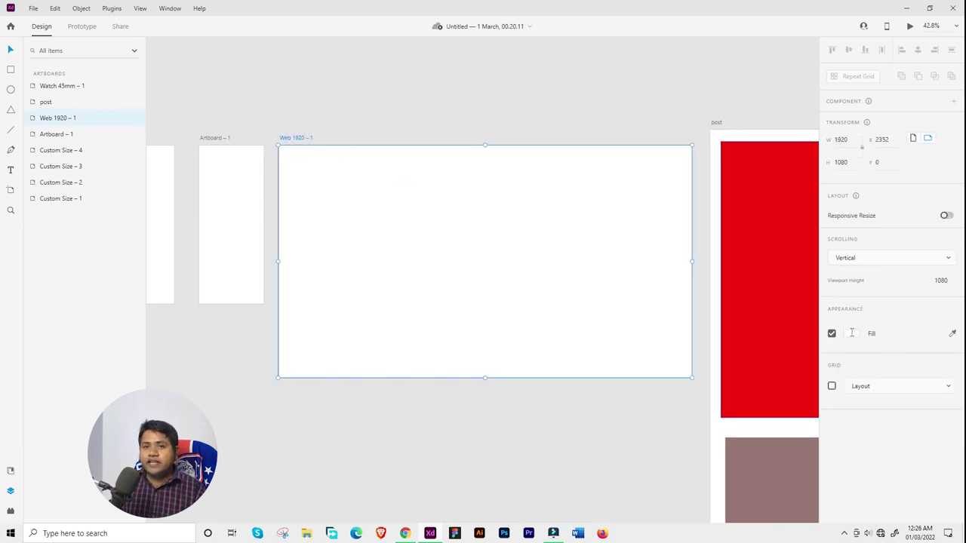
{"action": "left_click", "coordinate": [850, 332]}
{"action": "mouse_move", "coordinate": [754, 338]}
{"action": "left_mouse_down"}
{"action": "mouse_move", "coordinate": [761, 286]}
{"action": "mouse_move", "coordinate": [722, 317]}
{"action": "mouse_move", "coordinate": [723, 333]}
{"action": "mouse_move", "coordinate": [739, 334]}
{"action": "mouse_move", "coordinate": [765, 280]}
{"action": "mouse_move", "coordinate": [815, 286]}
{"action": "mouse_move", "coordinate": [815, 349]}
{"action": "mouse_move", "coordinate": [816, 280]}
{"action": "left_mouse_up"}
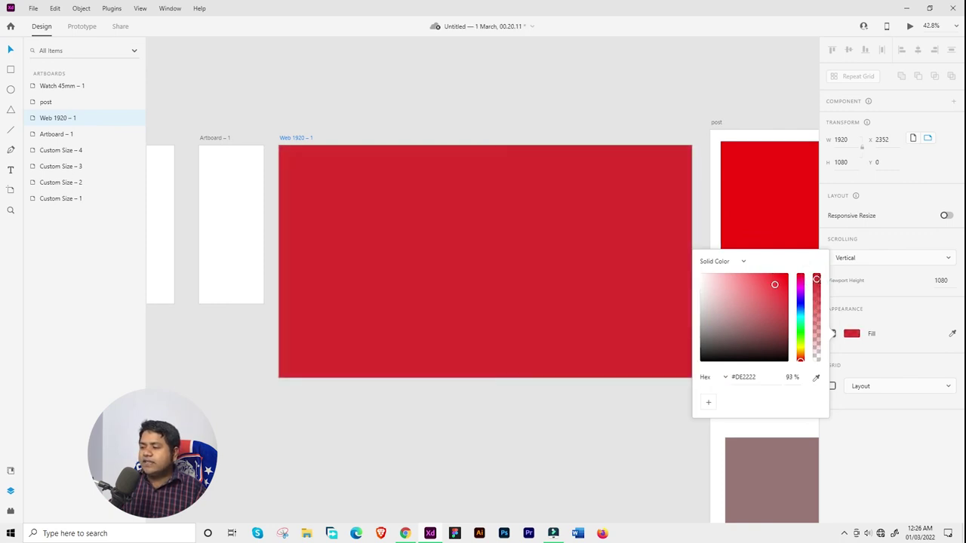
Change its fill to a linear gradient, blue at the top to red at the bottom.
{"action": "left_click", "coordinate": [740, 261]}
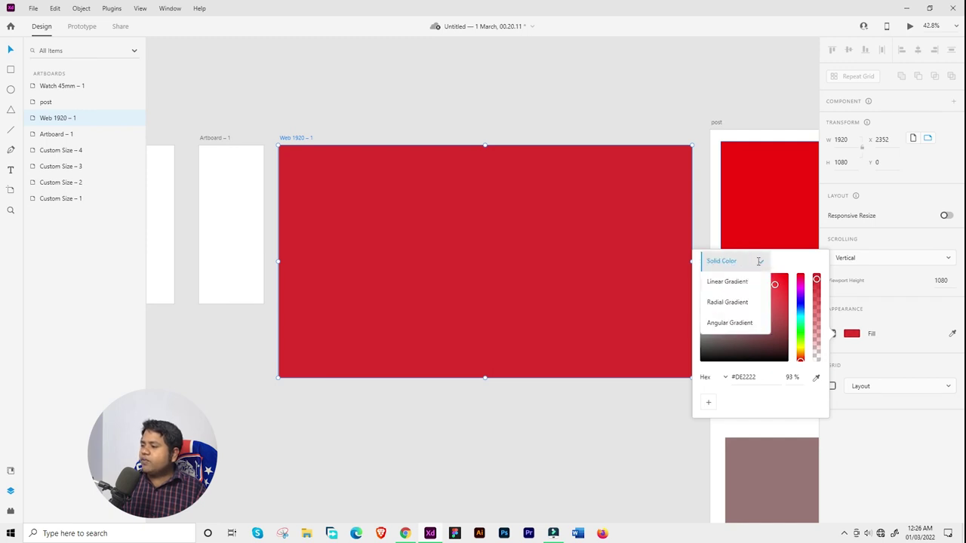
{"action": "left_click", "coordinate": [730, 287]}
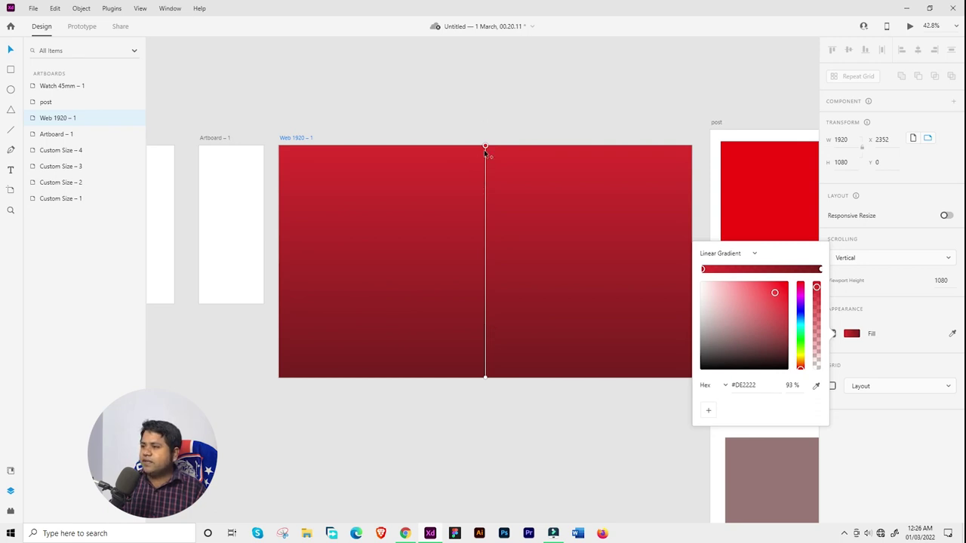
{"action": "mouse_move", "coordinate": [799, 285]}
{"action": "left_mouse_down"}
{"action": "mouse_move", "coordinate": [800, 313]}
{"action": "mouse_move", "coordinate": [784, 284]}
{"action": "left_mouse_up"}
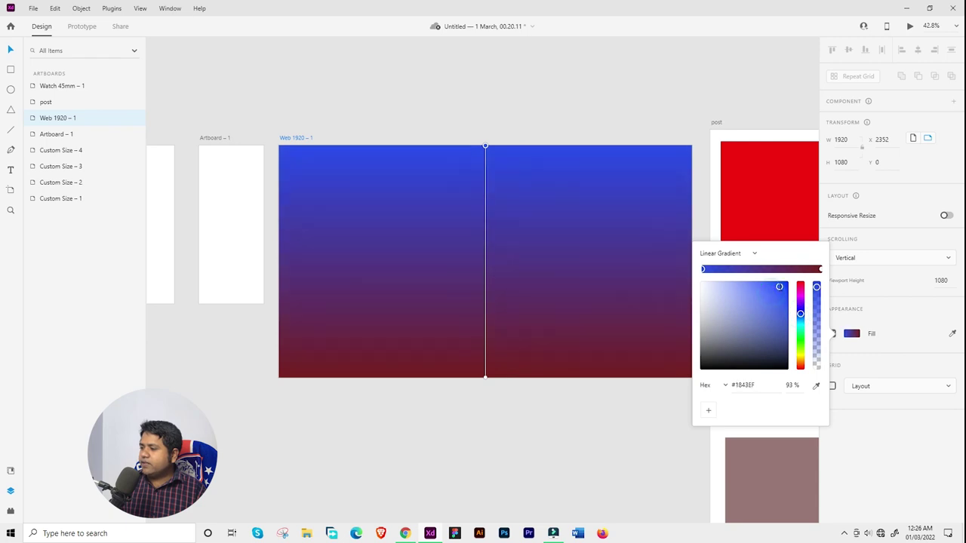
{"action": "left_click", "coordinate": [485, 377]}
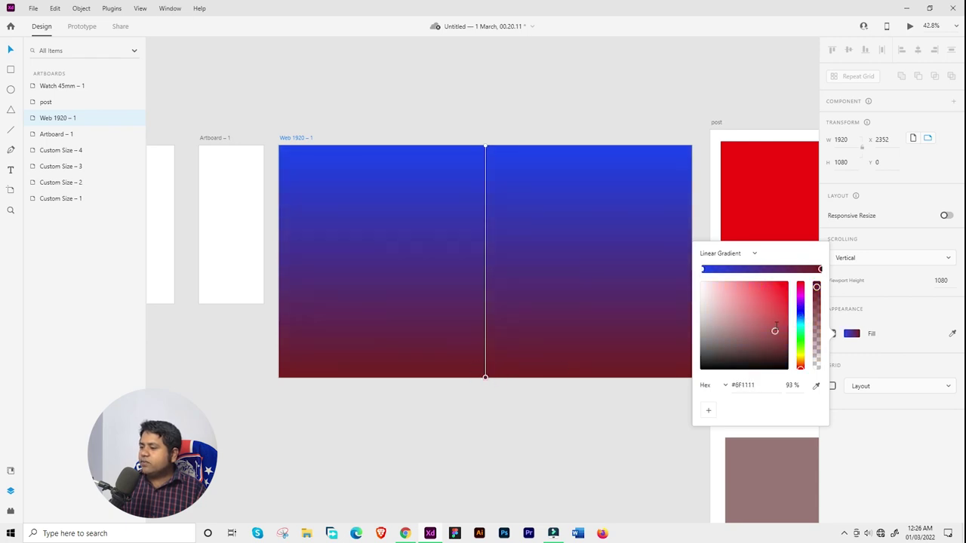
{"action": "mouse_move", "coordinate": [776, 330]}
{"action": "left_mouse_down"}
{"action": "mouse_move", "coordinate": [723, 278]}
{"action": "mouse_move", "coordinate": [752, 305]}
{"action": "left_mouse_up"}
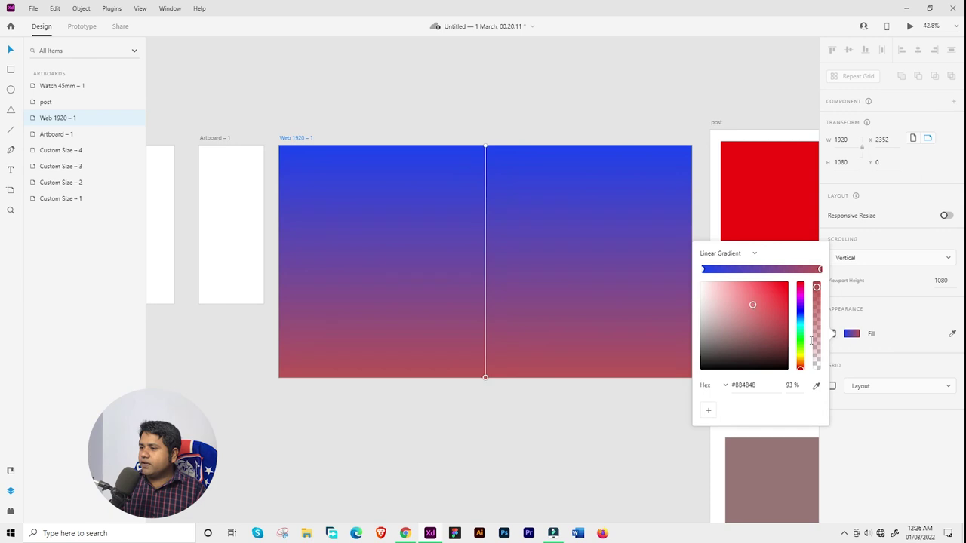
{"action": "left_click", "coordinate": [387, 96]}
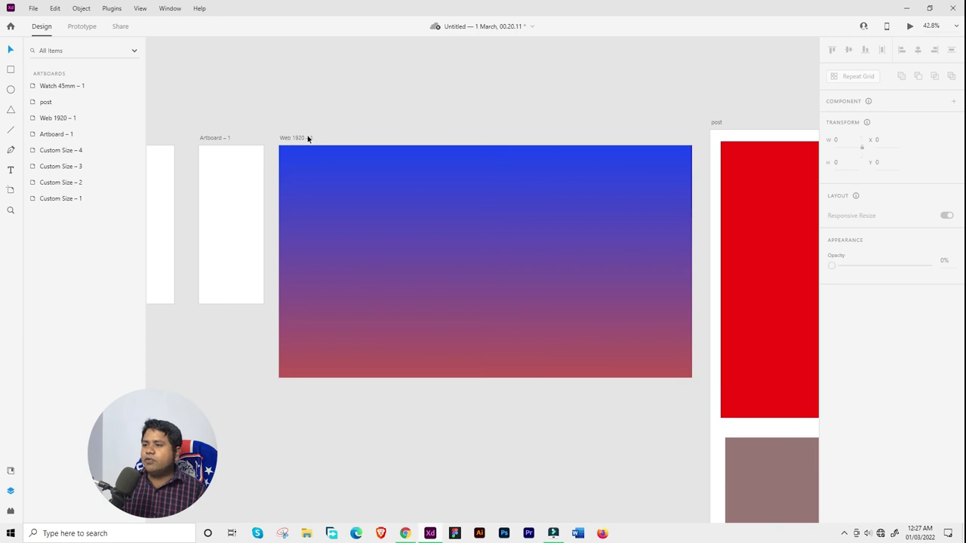
{"action": "left_click", "coordinate": [295, 138]}
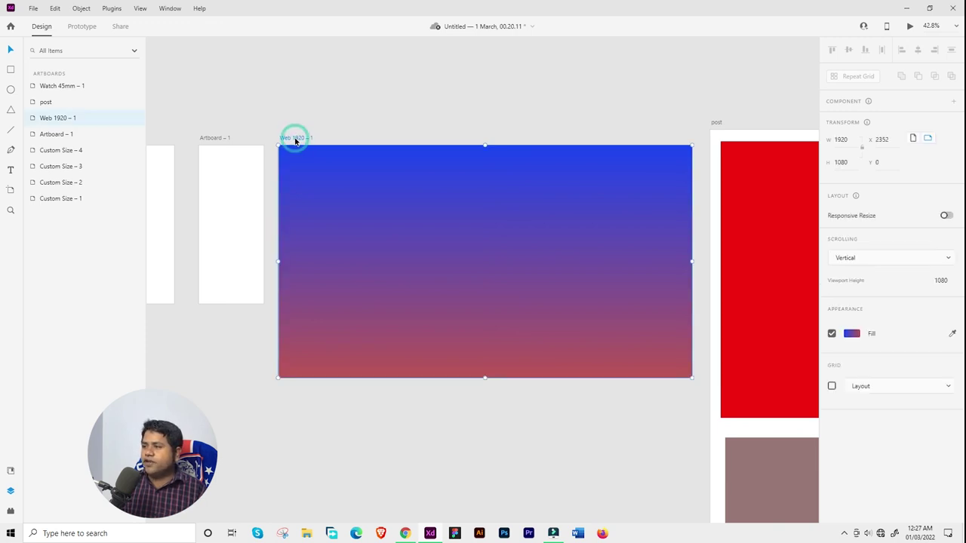
{"action": "left_click", "coordinate": [913, 140]}
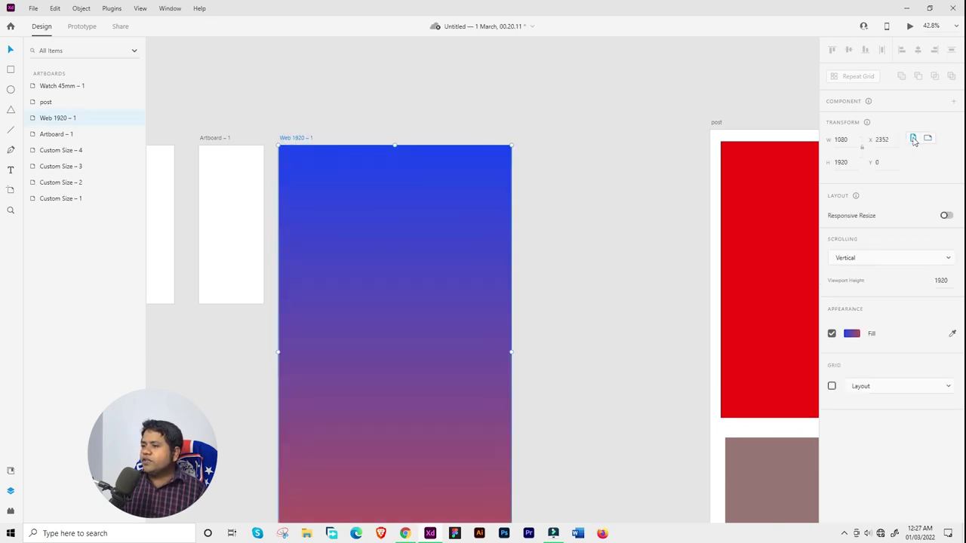
{"action": "left_click", "coordinate": [927, 138]}
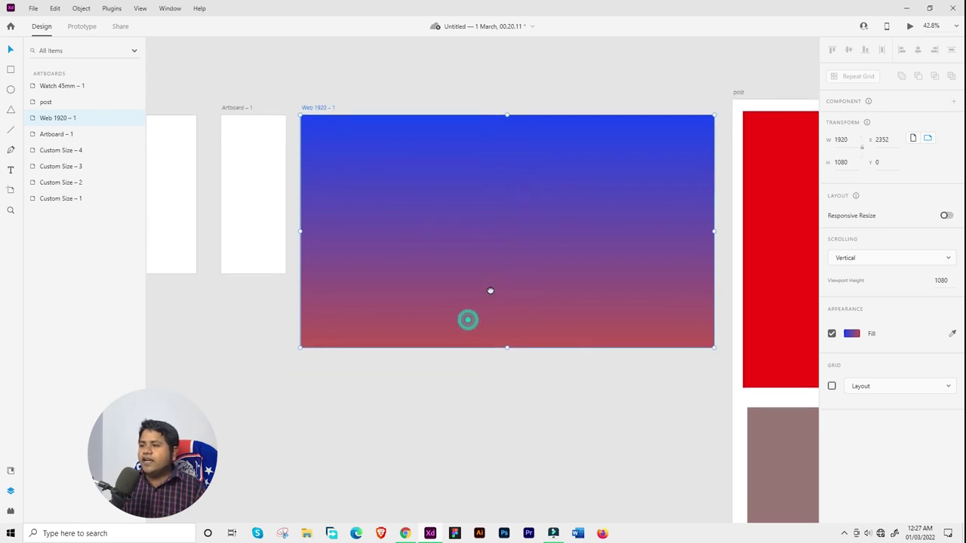
{"action": "scroll", "coordinate": [503, 287], "scroll_direction": "down", "scroll_amount": 2}
{"action": "scroll", "coordinate": [513, 324], "scroll_direction": "down", "scroll_amount": 2}
{"action": "left_click_drag", "start_coordinate": [521, 365], "coordinate": [544, 302]}
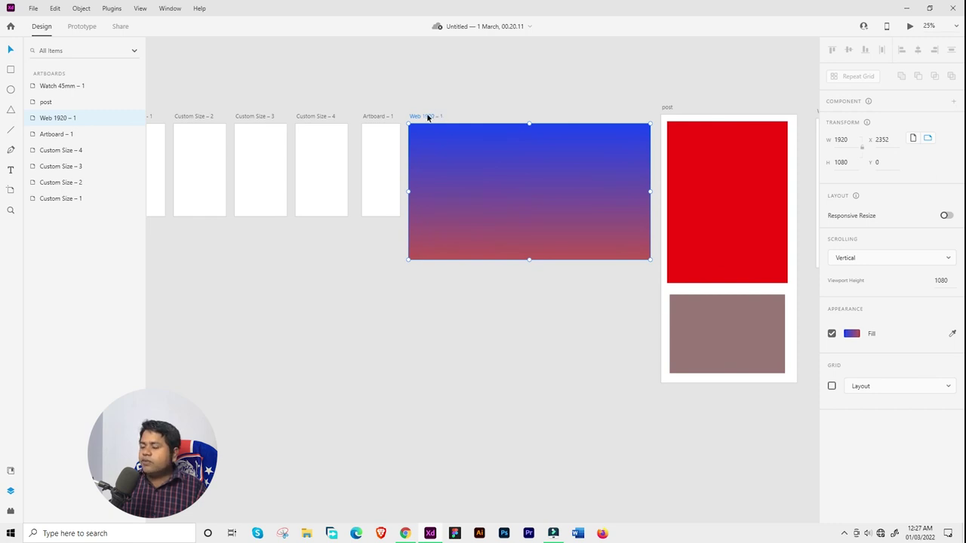
Alt-drag a copy of Web 1920 – 1 below it, creating Web 1920 – 2.
{"action": "mouse_move", "coordinate": [427, 117]}
{"action": "left_mouse_down", "text": "alt"}
{"action": "mouse_move", "coordinate": [430, 304]}
{"action": "mouse_move", "coordinate": [381, 299]}
{"action": "left_mouse_up", "text": "alt"}
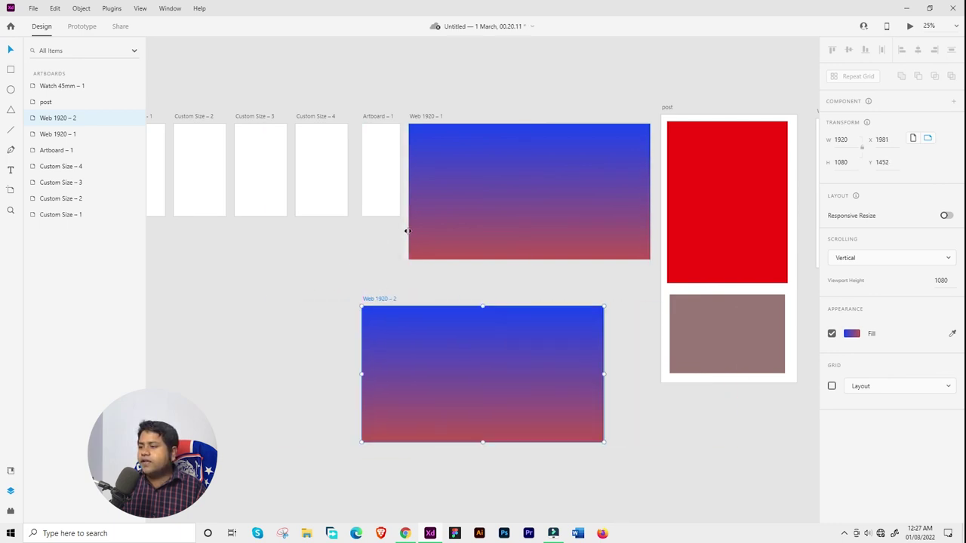
{"action": "left_click", "coordinate": [374, 265]}
{"action": "scroll", "coordinate": [373, 254], "scroll_direction": "down", "scroll_amount": 3}
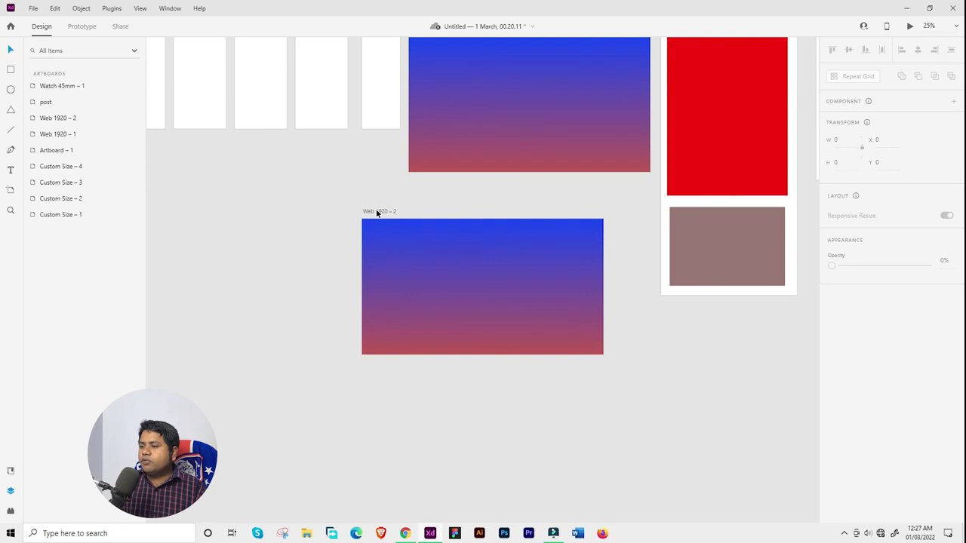
{"action": "left_click", "coordinate": [375, 213]}
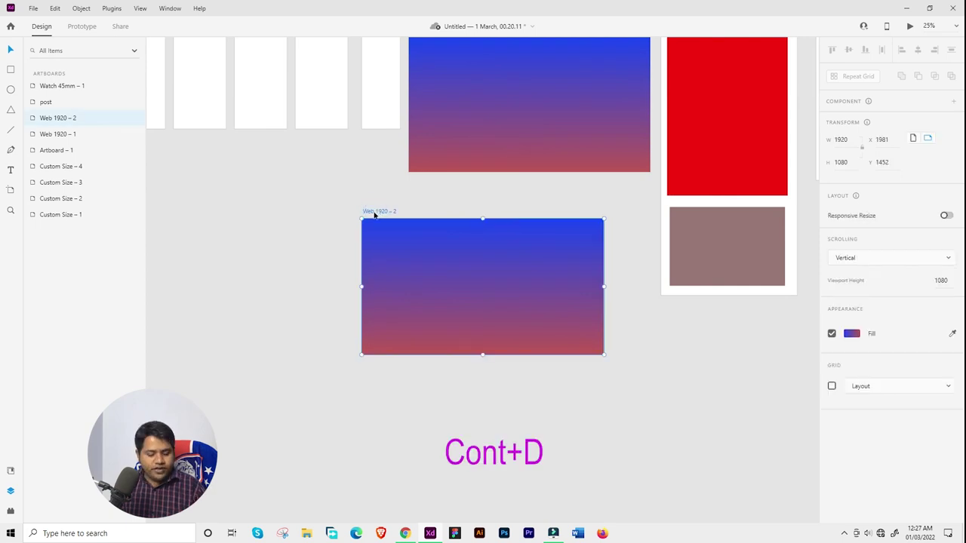
Duplicate Web 1920 – 2 as Web 1920 – 3 and zoom out to fit all artboards.
{"action": "key", "text": "ctrl+d"}
{"action": "scroll", "coordinate": [373, 217], "scroll_direction": "right", "scroll_amount": 1}
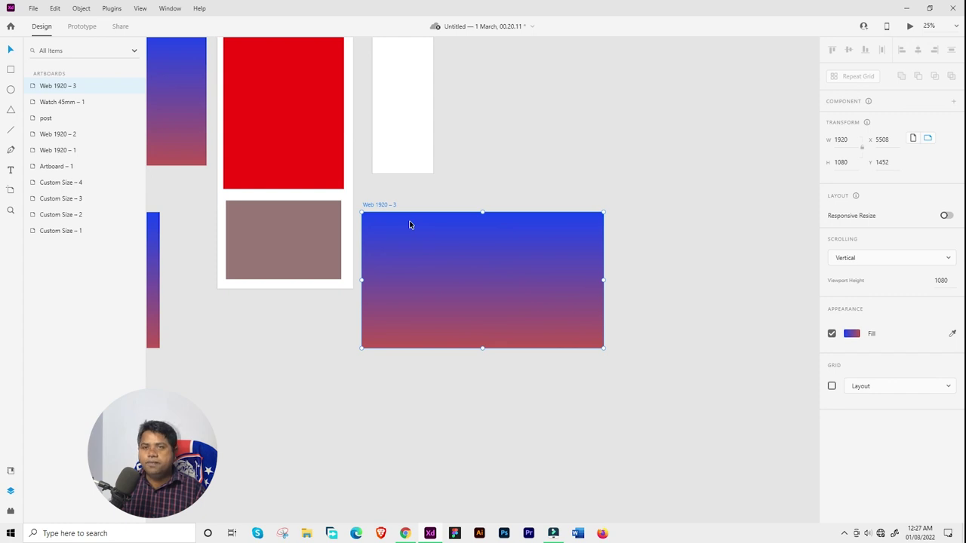
{"action": "scroll", "coordinate": [475, 185], "scroll_direction": "up", "scroll_amount": 1}
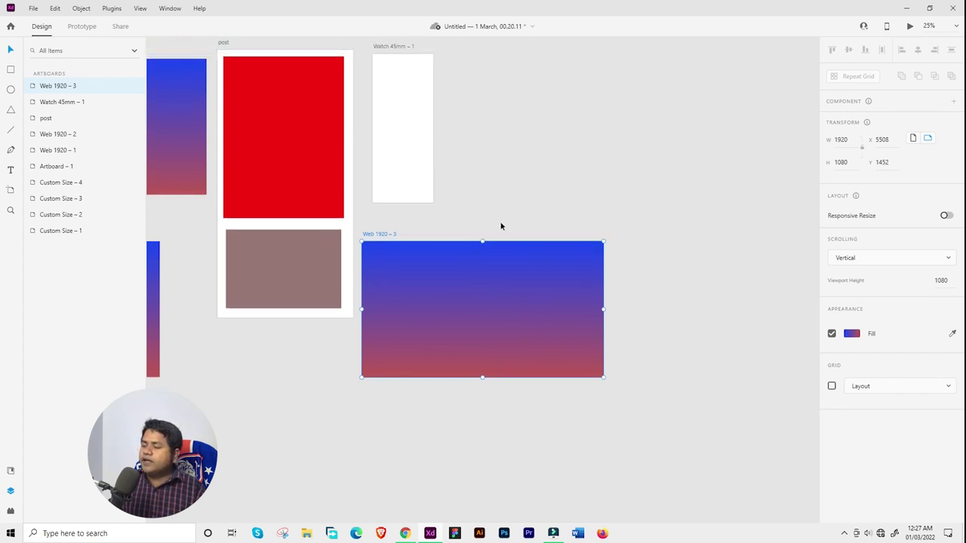
{"action": "left_click_drag", "start_coordinate": [413, 211], "coordinate": [632, 228]}
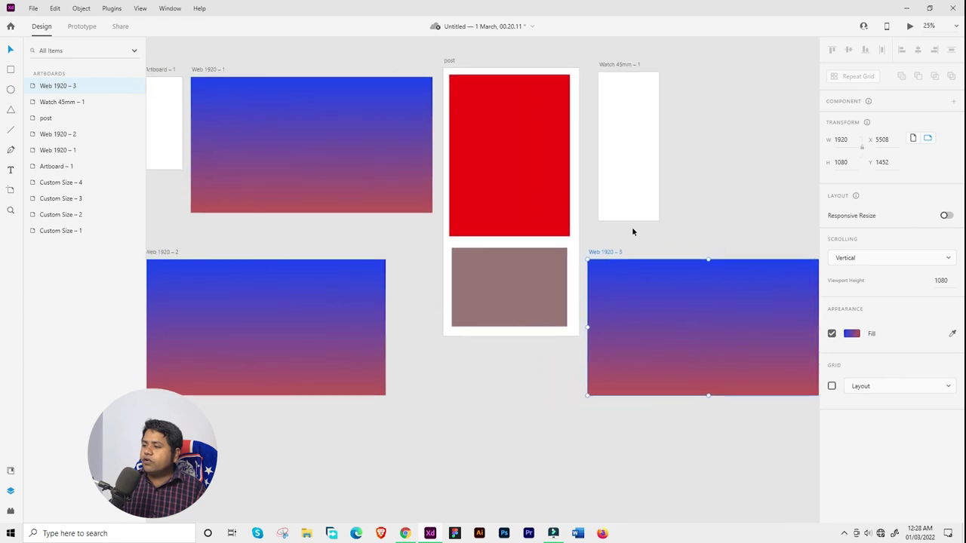
{"action": "key", "text": "ctrl+0"}
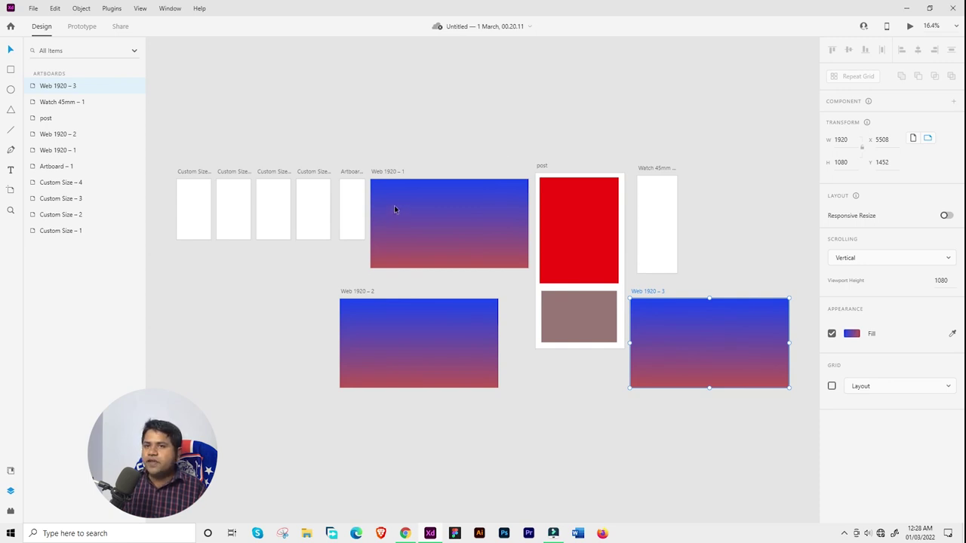
Select the Web 1920 – 2 gradient artboard and zoom until it fills the canvas.
{"action": "key", "text": "ctrl+1"}
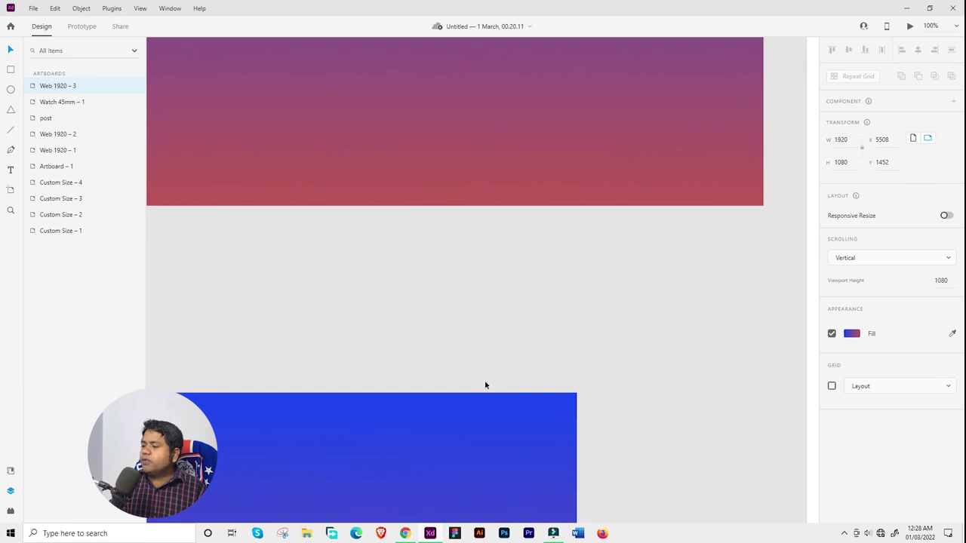
{"action": "left_click_drag", "start_coordinate": [485, 384], "coordinate": [540, 205]}
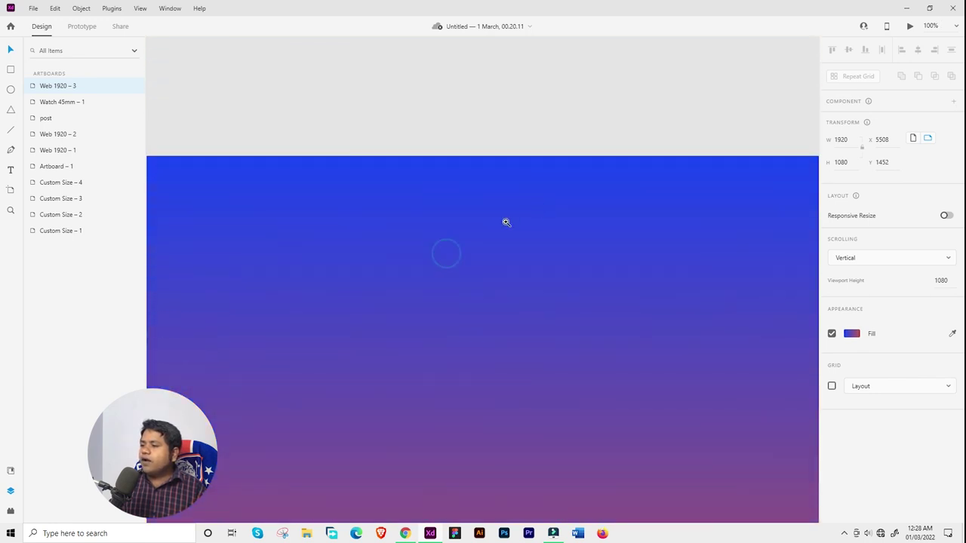
{"action": "scroll", "coordinate": [504, 223], "scroll_direction": "down", "scroll_amount": 3}
{"action": "scroll", "coordinate": [503, 231], "scroll_direction": "down", "scroll_amount": 3}
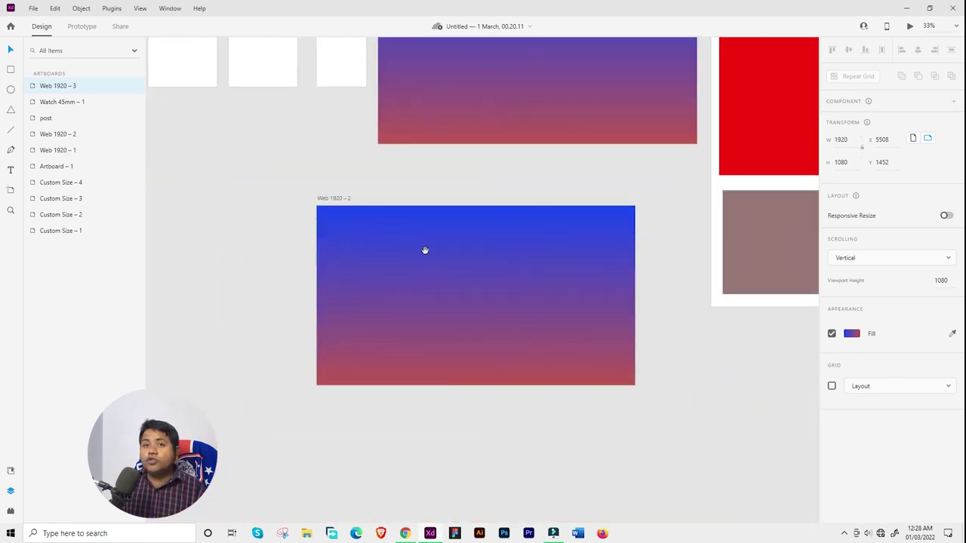
{"action": "scroll", "coordinate": [425, 250], "scroll_direction": "up", "scroll_amount": 1}
{"action": "left_click", "coordinate": [333, 214]}
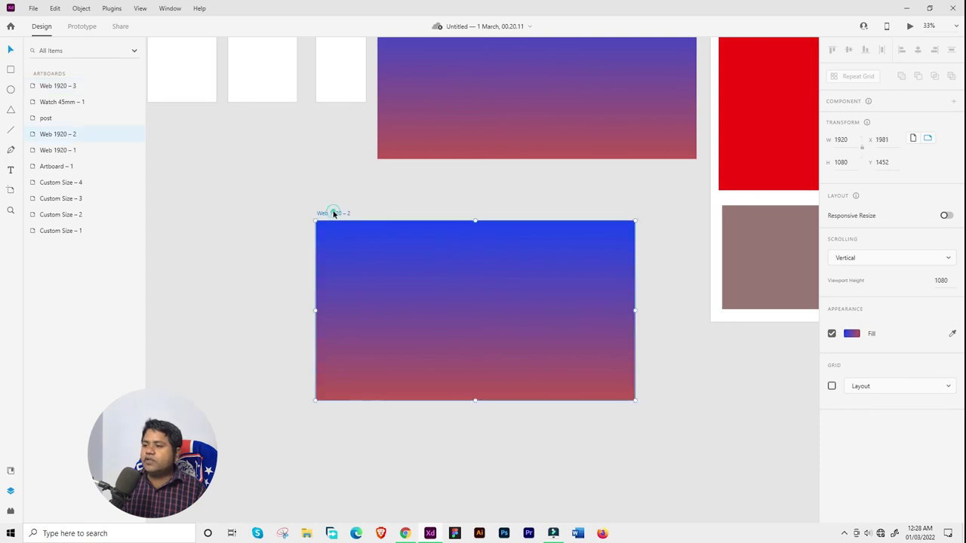
{"action": "key", "text": "ctrl+3"}
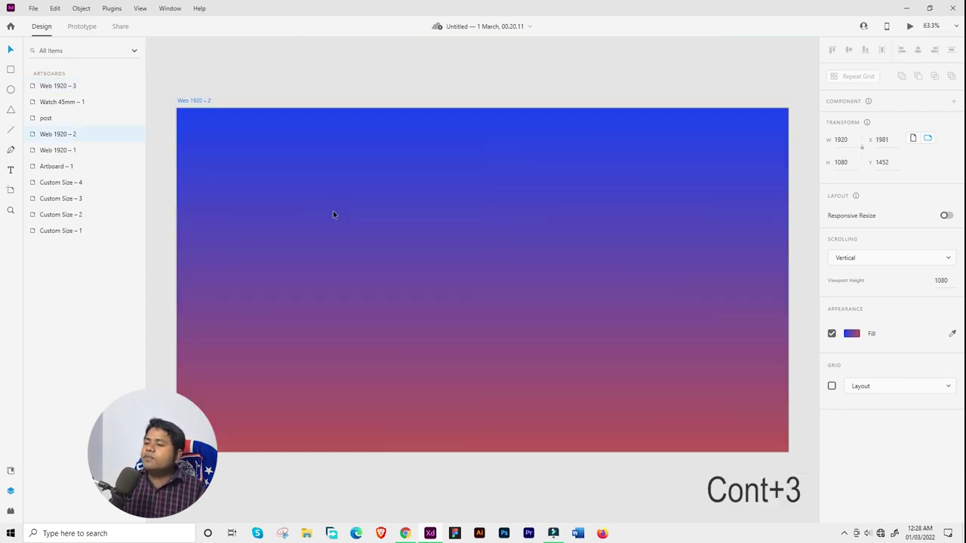